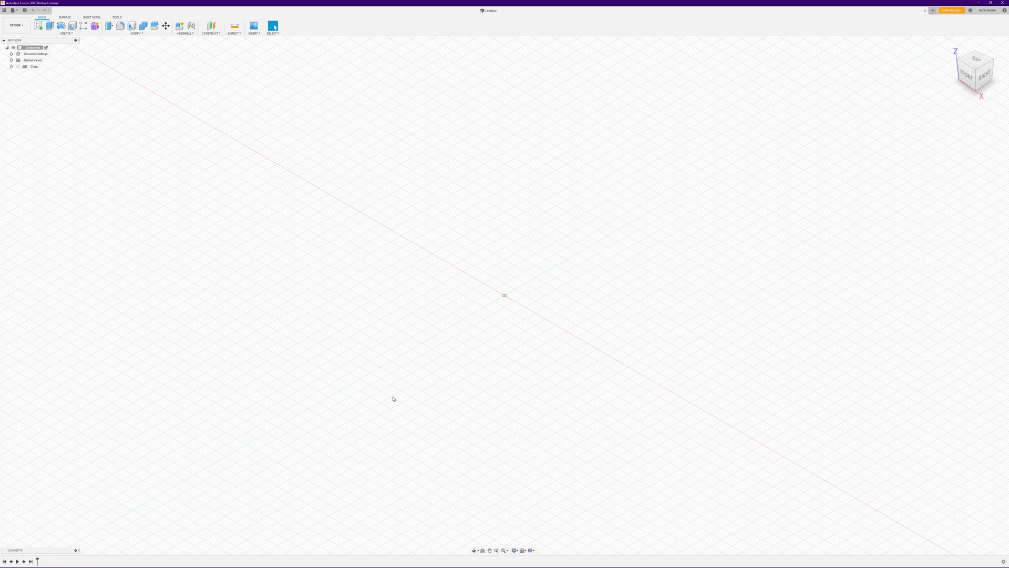
Get the 143.2394 mm diameter for a 450 mm circumference in Omni Calculator and copy it
mouse_move(86, 564)
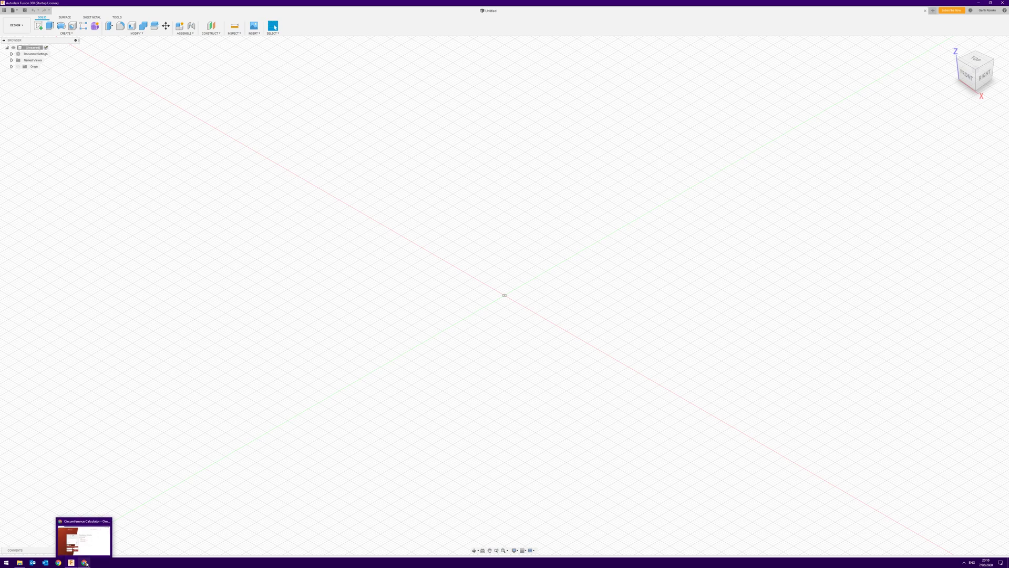
left_click(85, 537)
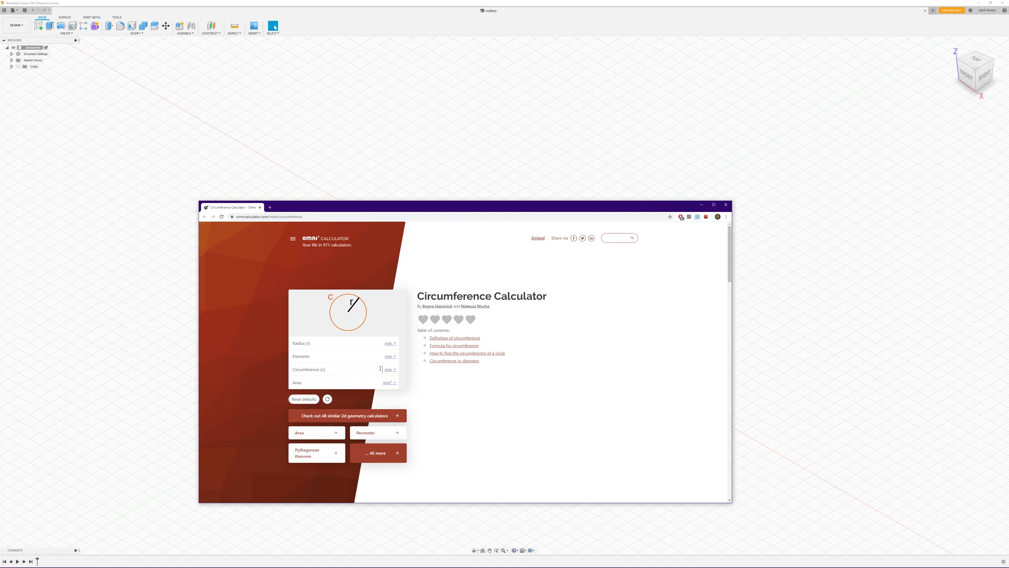
type("4")
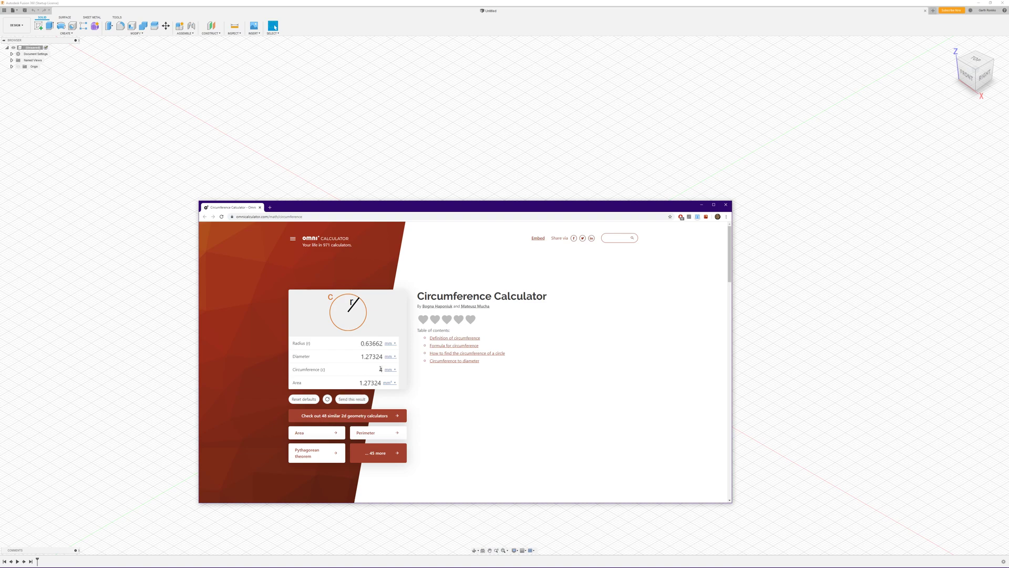
type("50")
left_click_drag(358, 356, 384, 357)
right_click(381, 358)
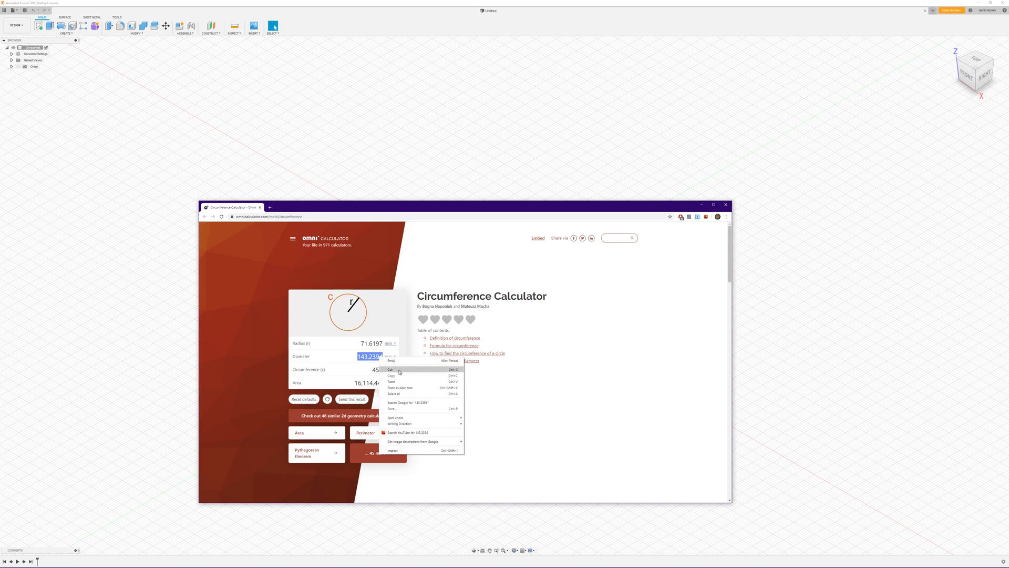
left_click(398, 376)
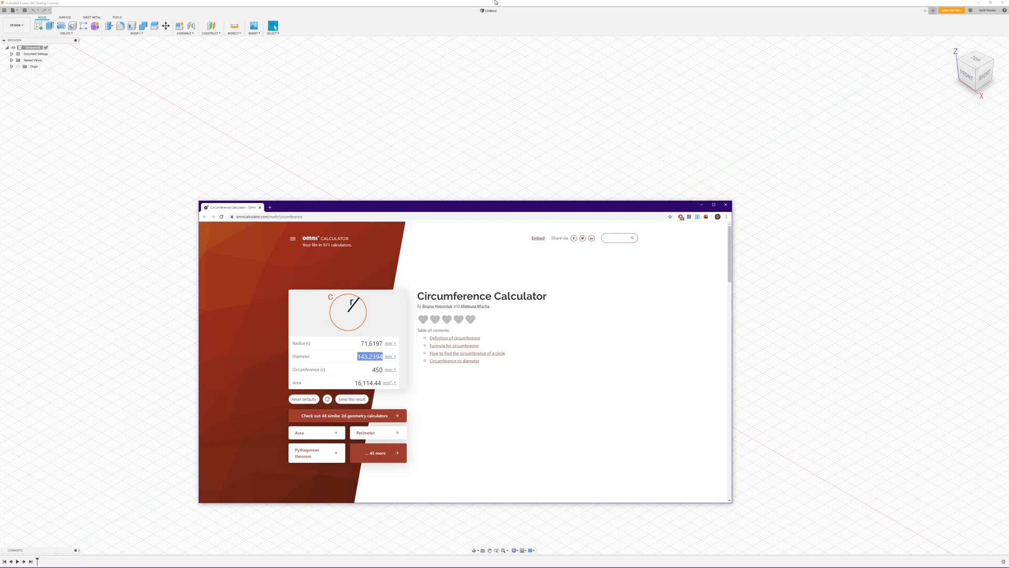
left_click(536, 2)
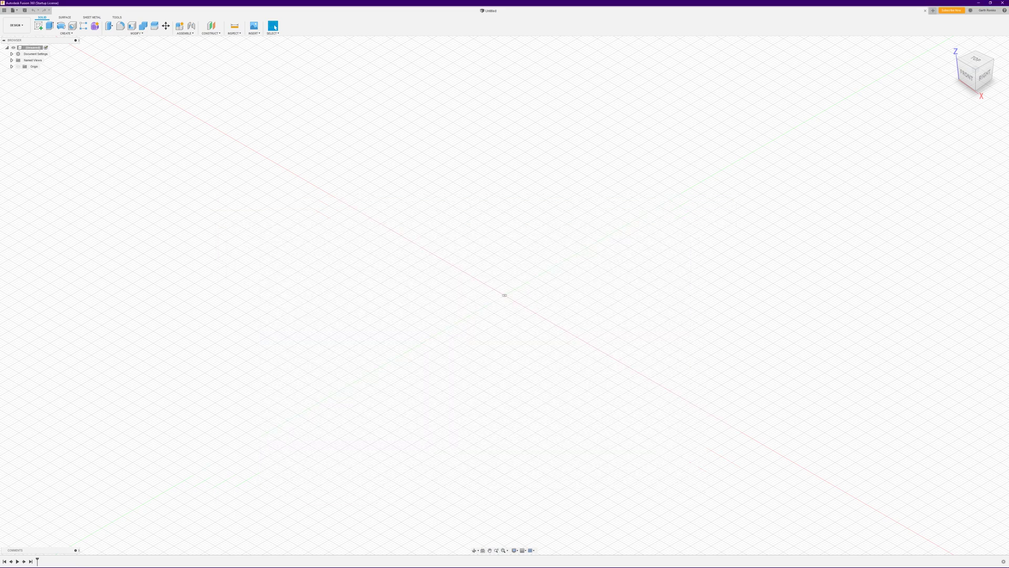
Sketch a 143.2394 mm diameter circle at the origin on the XY plane and finish the sketch
left_click(38, 26)
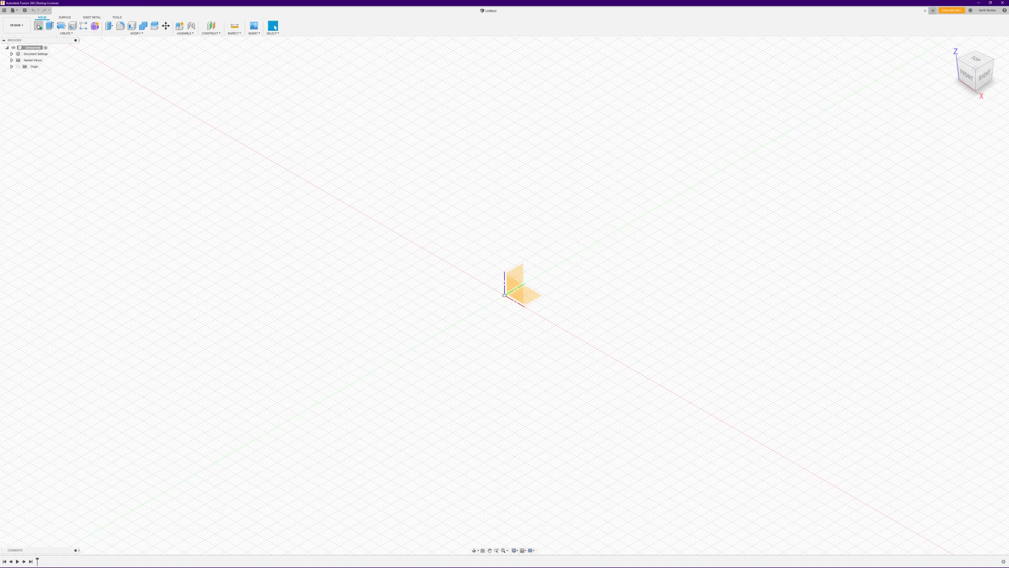
left_click(537, 295)
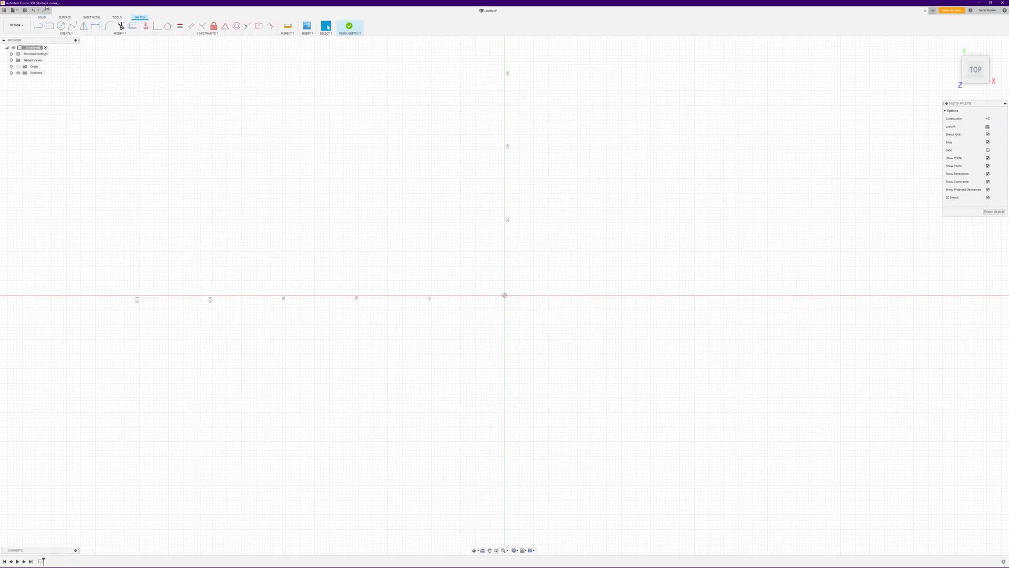
left_click(61, 26)
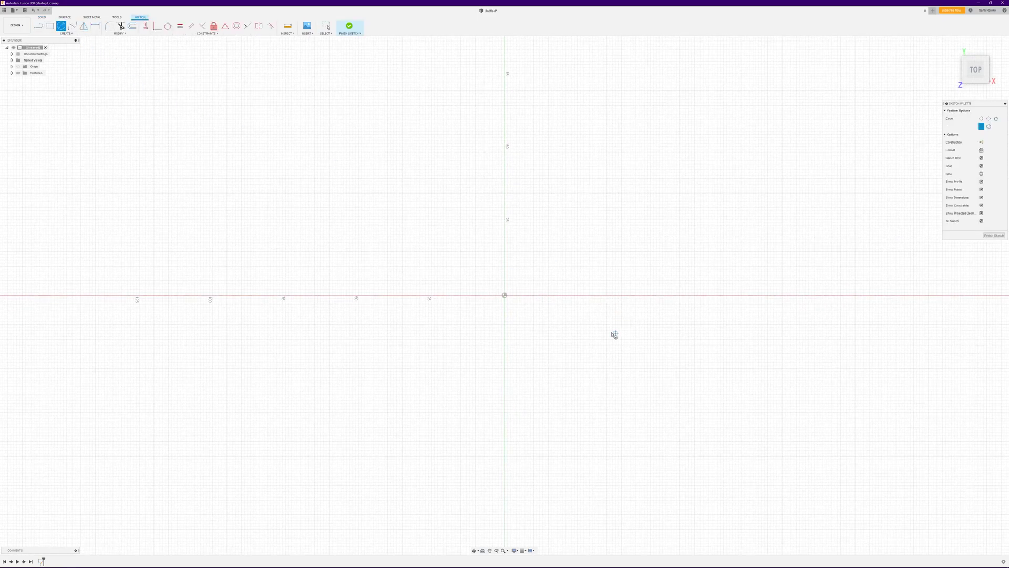
left_click(504, 295)
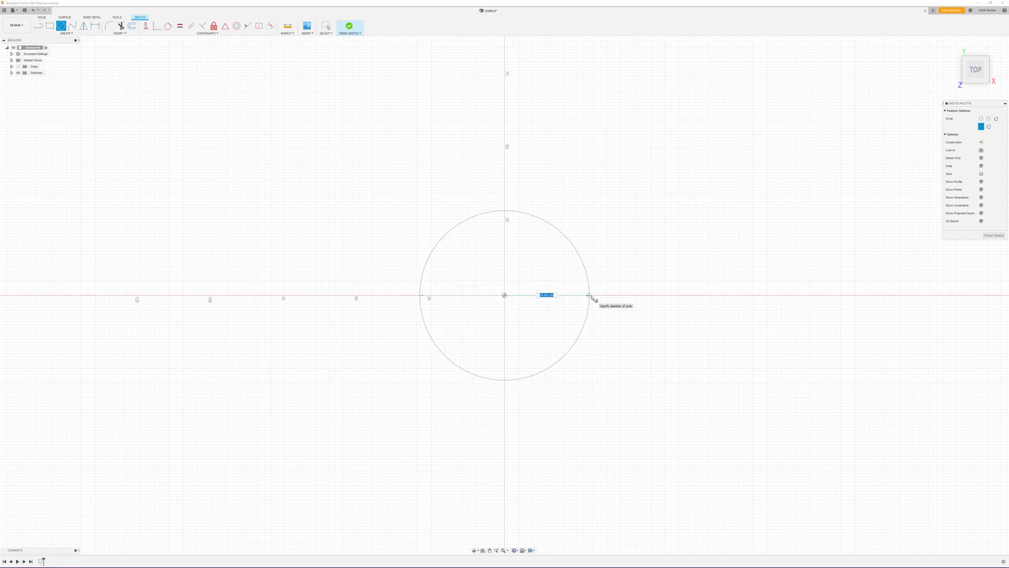
type("143.2394")
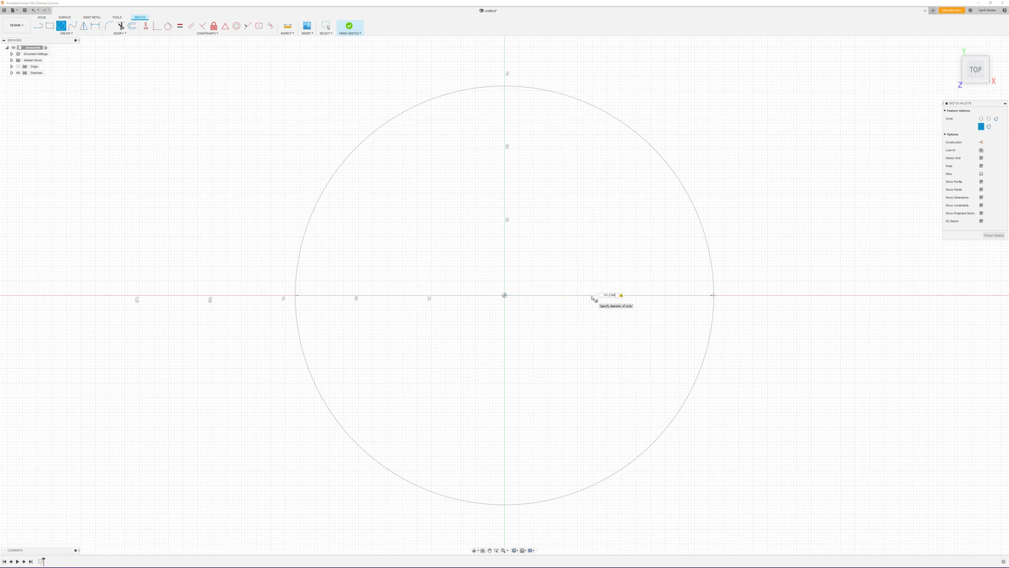
key("Return")
key("Escape")
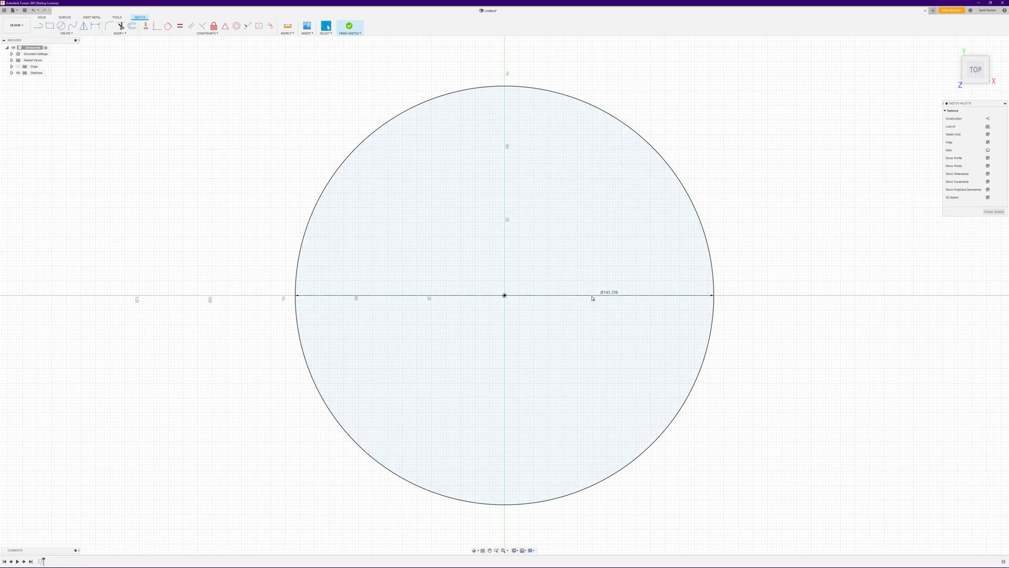
left_click(994, 211)
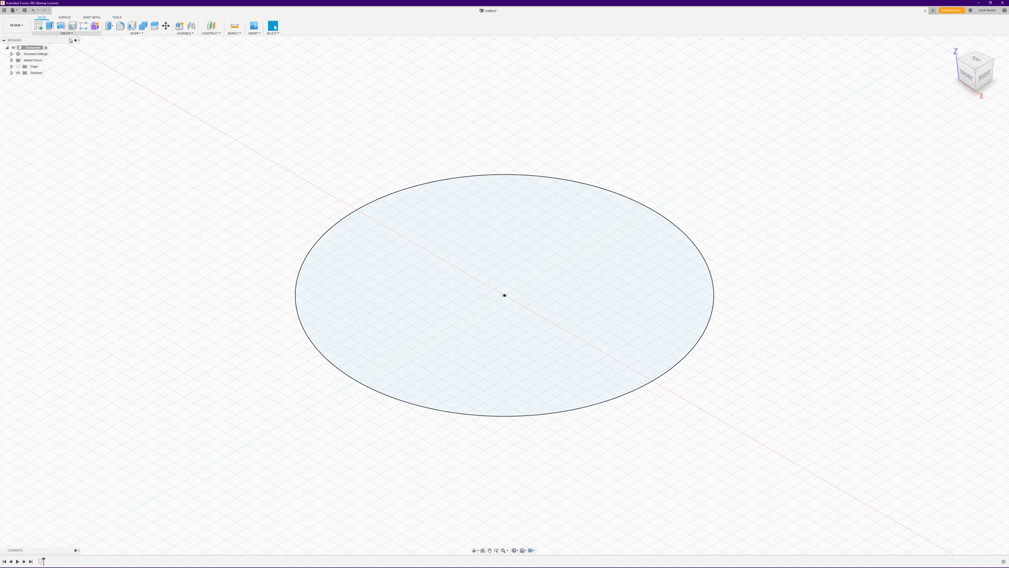
Start a new sketch on the XZ front plane and begin a line on the axis left of the ring
left_click(40, 26)
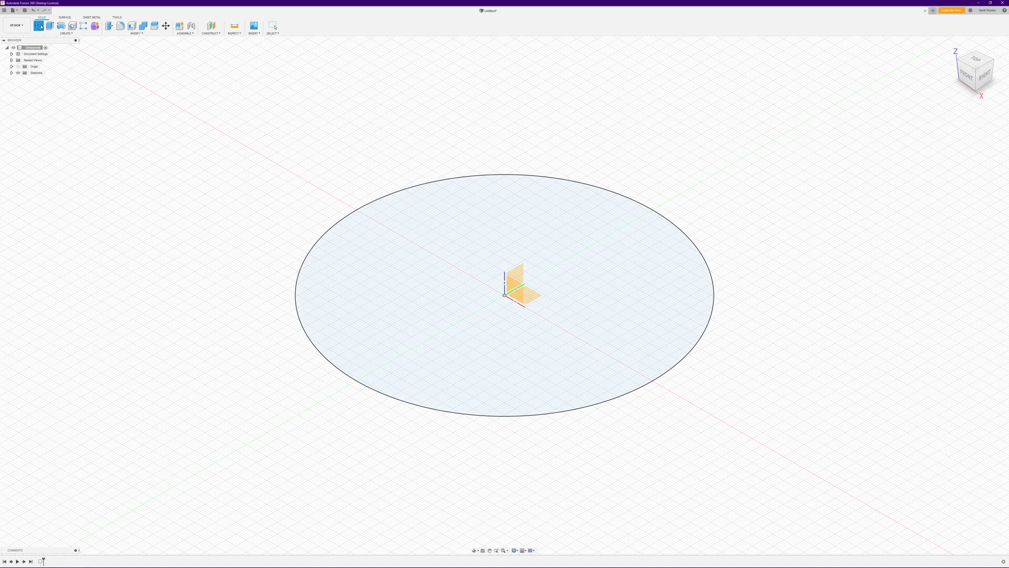
left_click(521, 289)
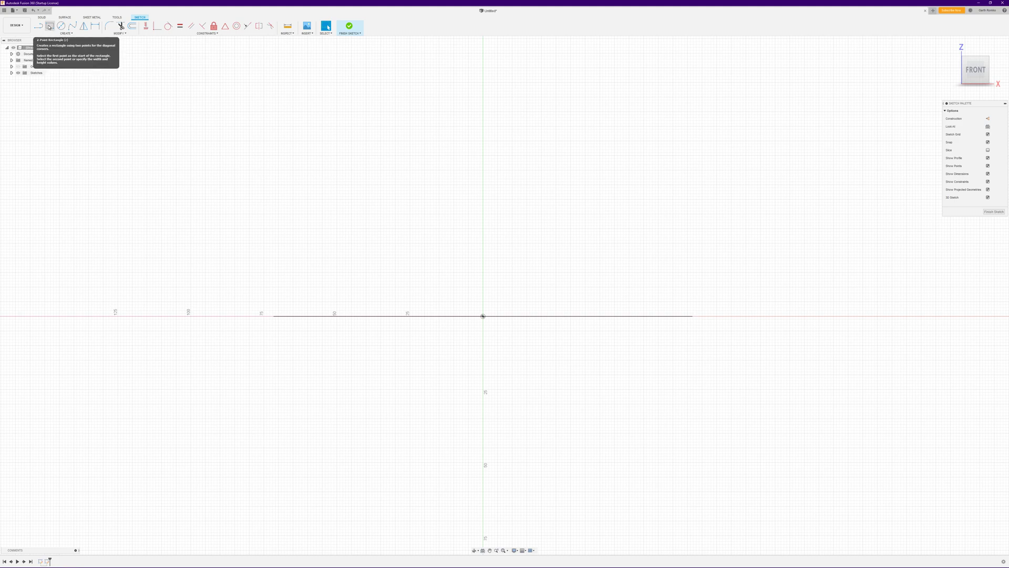
left_click(40, 26)
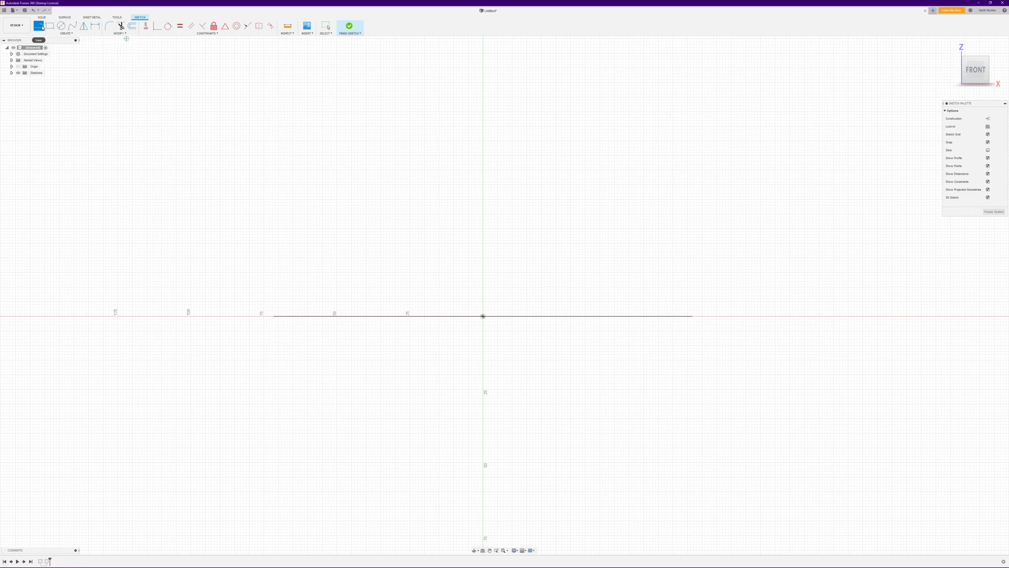
left_click(221, 317)
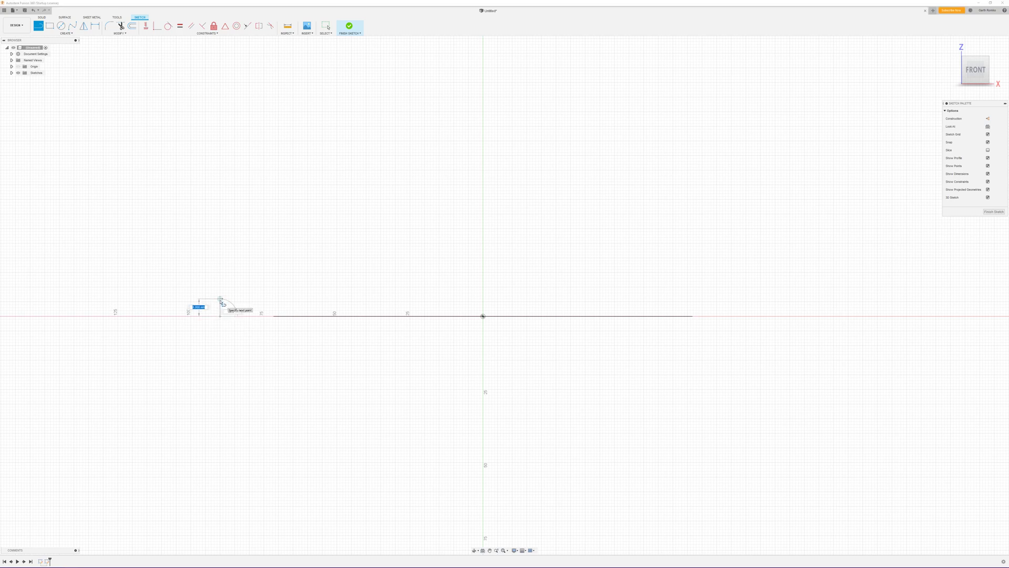
Draw 5 mm vertical lines above and below the axis, closing them into a small rectangle
type("5")
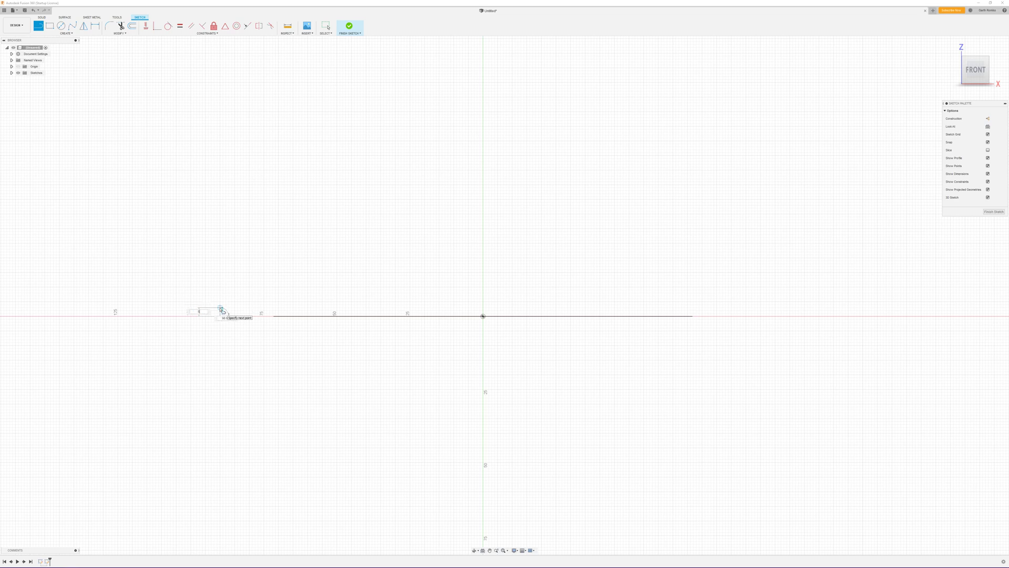
key("Tab")
key("Return")
key("Escape")
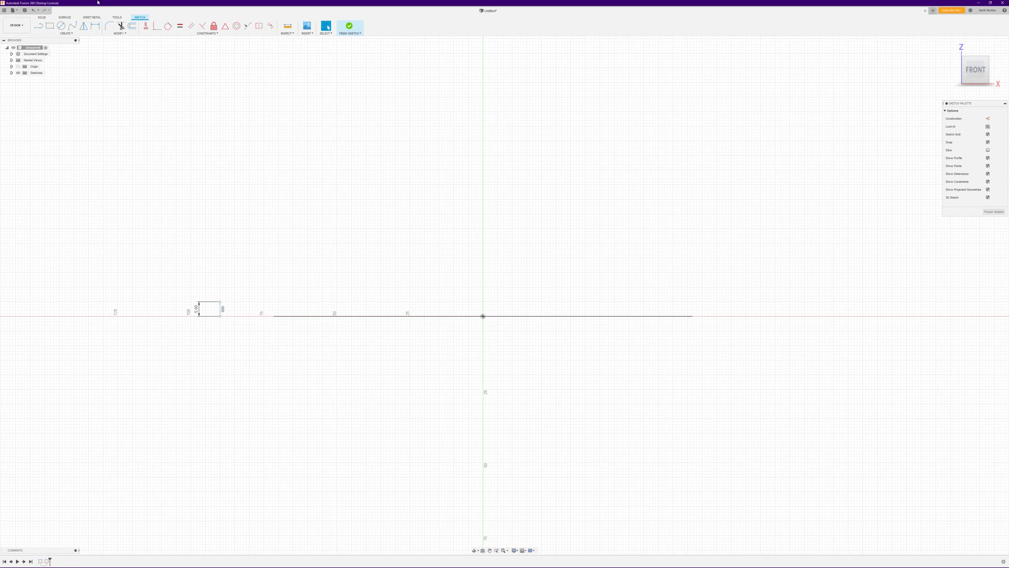
left_click(38, 26)
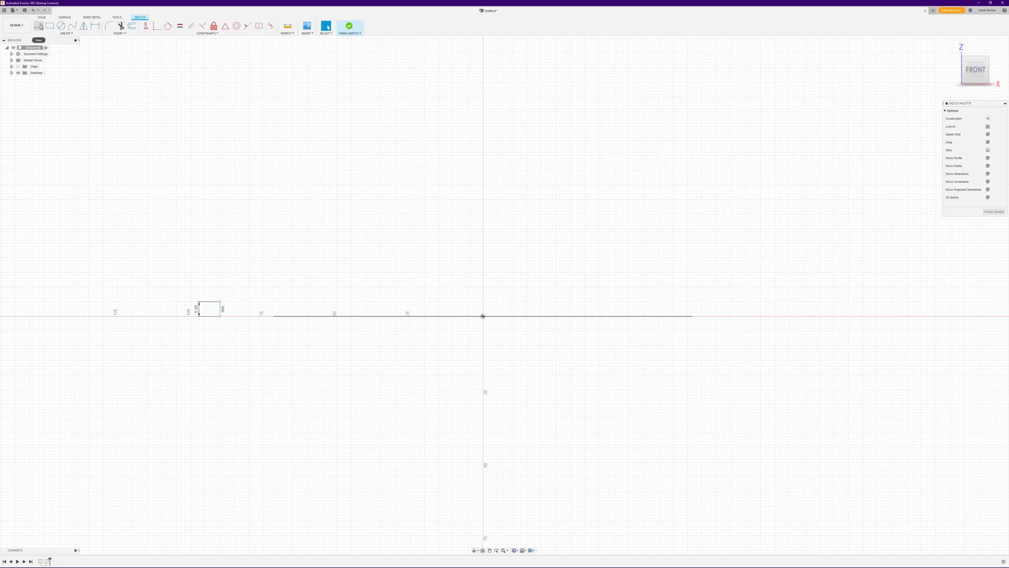
left_click(220, 319)
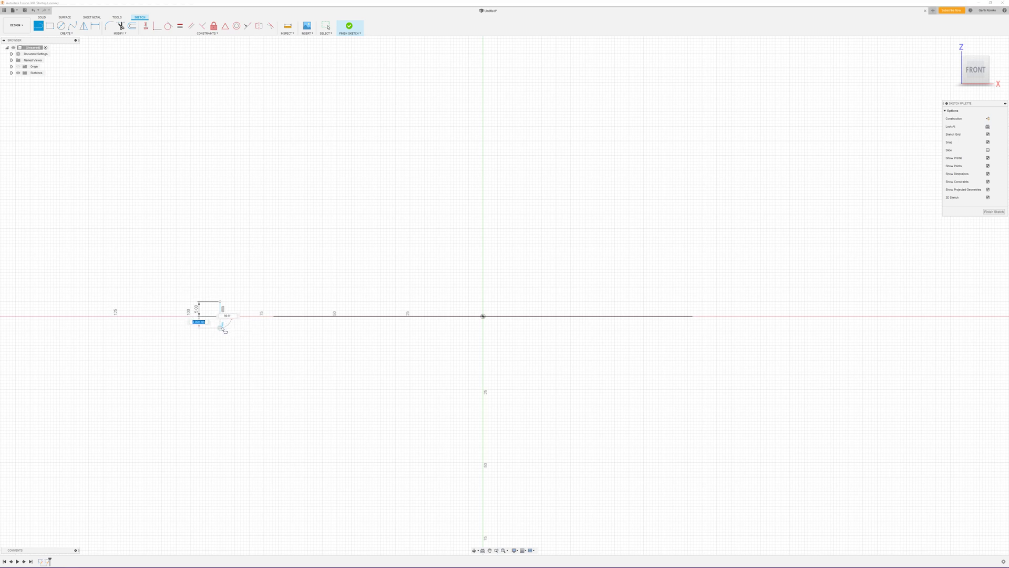
left_click(221, 329)
key("Escape")
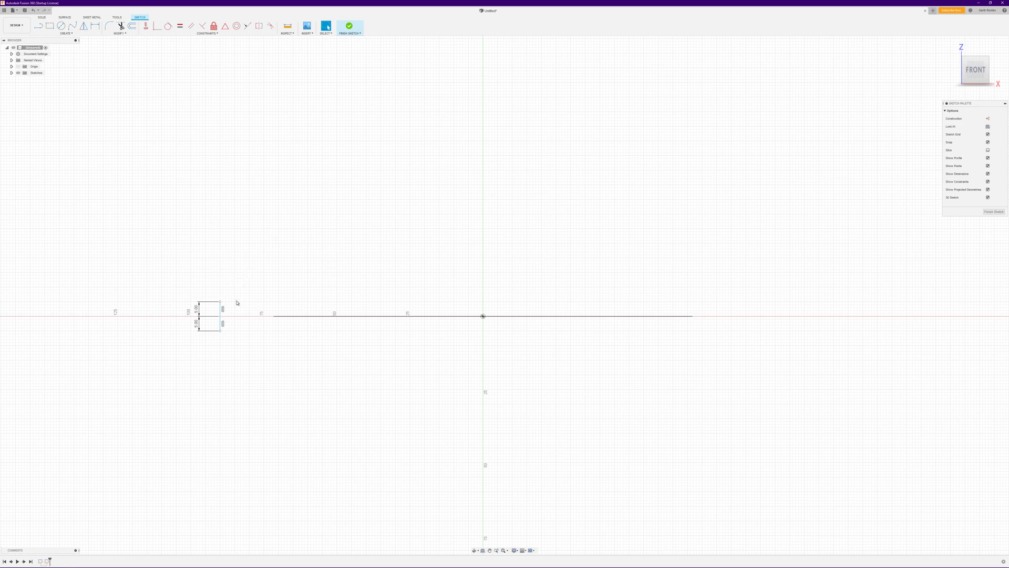
scroll(229, 320, "up", 4)
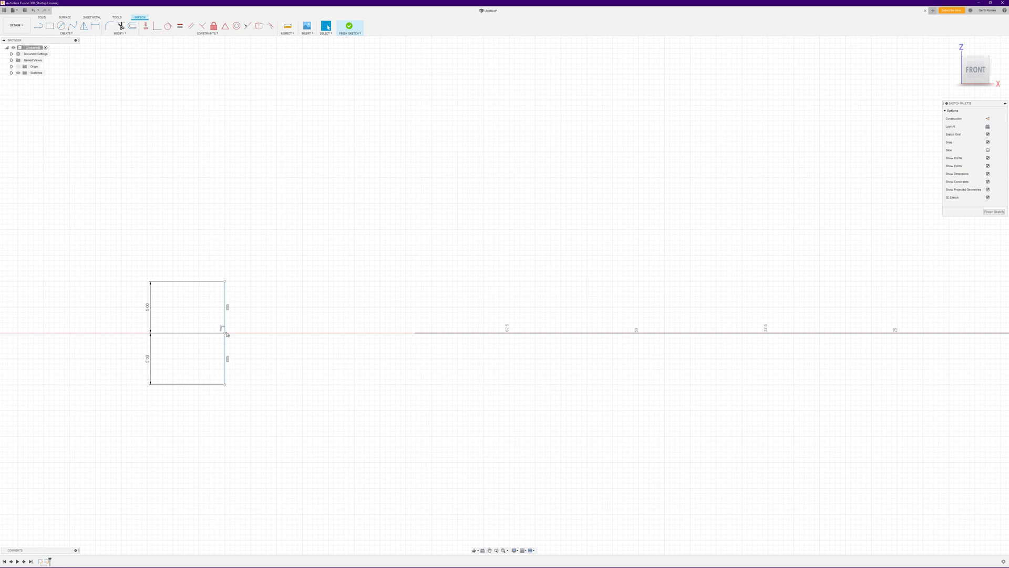
Drag the rectangle's right edges over toward the ring's edge on the axis
left_click(225, 342)
left_click(226, 342, "shift")
mouse_move(226, 334)
left_mouse_down()
mouse_move(432, 339)
mouse_move(410, 333)
left_mouse_up()
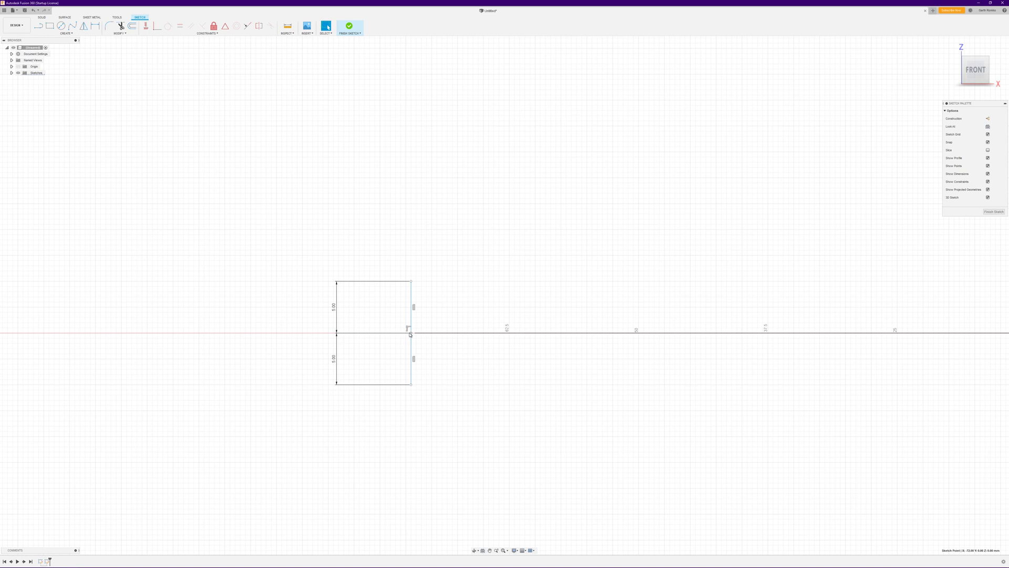
scroll(411, 334, "up", 5)
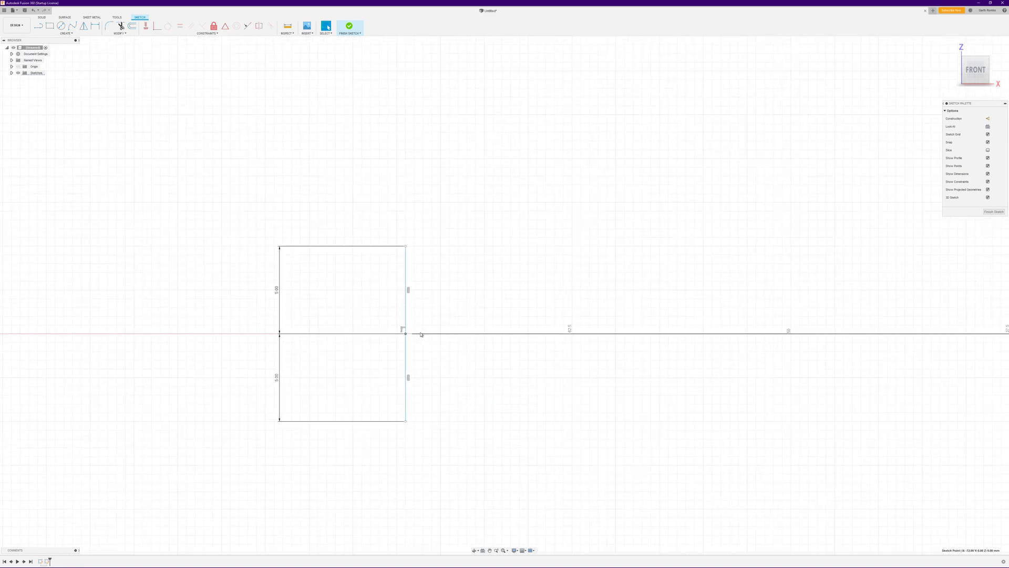
left_click(290, 133)
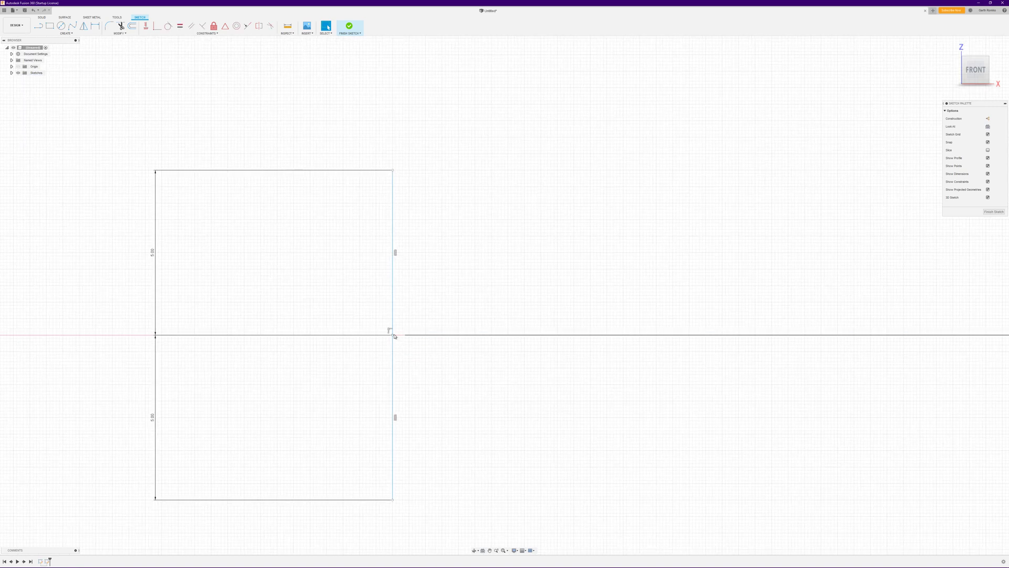
Constrain the rectangle's right-edge midpoint coincident with the circle/axis intersection point
left_click(394, 335)
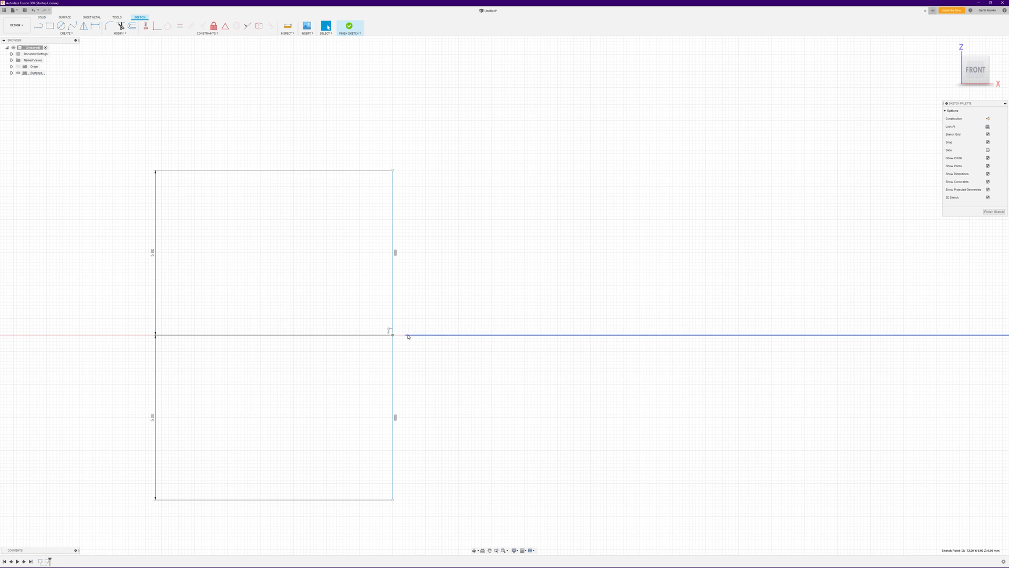
left_click(407, 335, "shift")
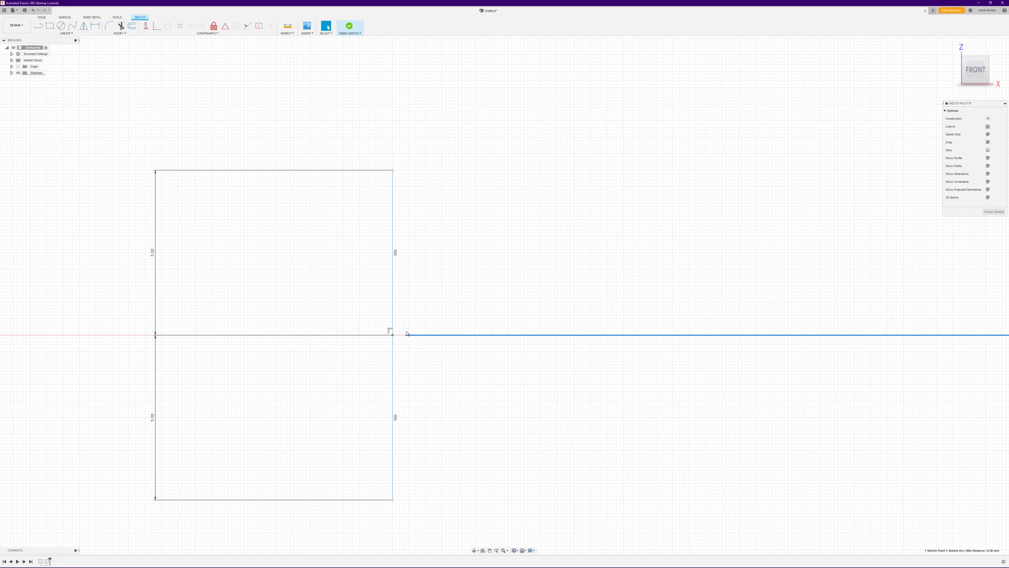
left_click(218, 34)
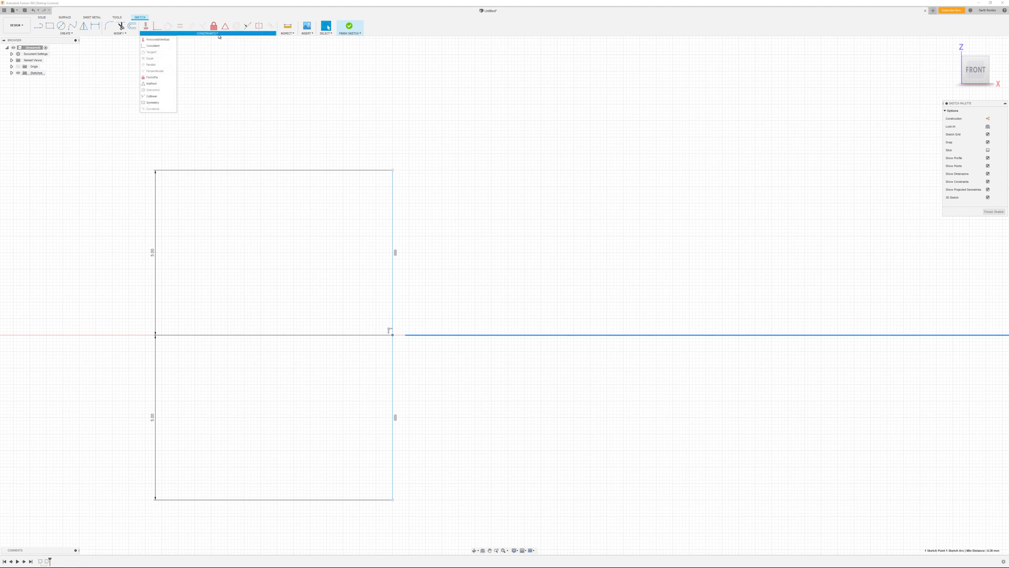
left_click(164, 46)
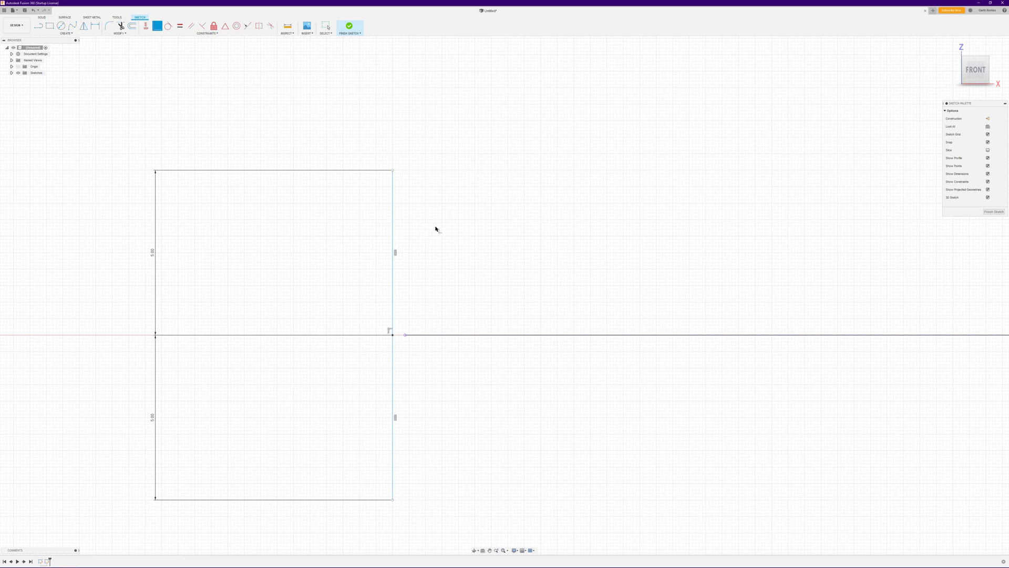
mouse_move(435, 233)
middle_mouse_down("shift")
mouse_move(435, 263)
mouse_move(421, 284)
middle_mouse_up("shift")
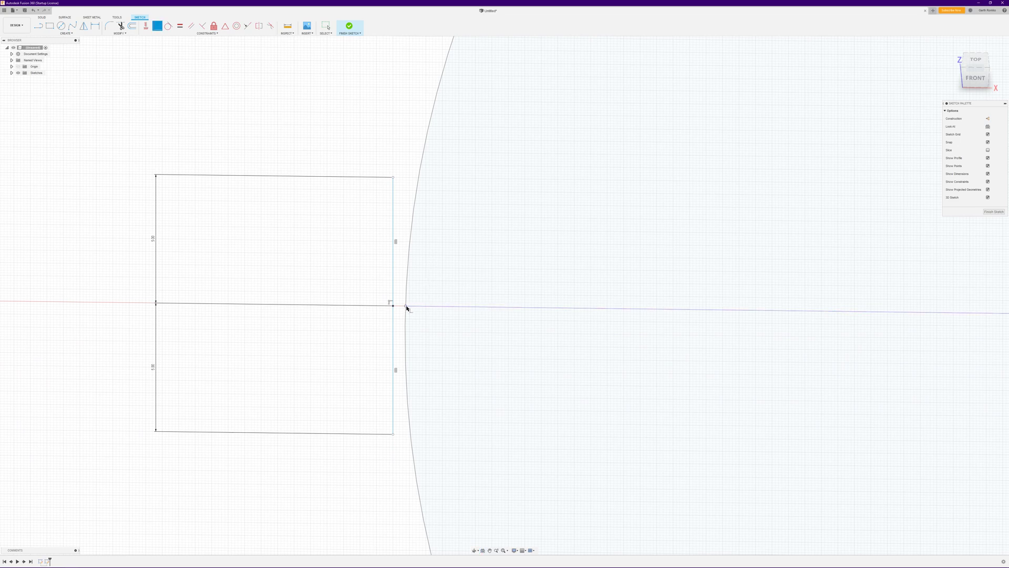
left_click(406, 307)
left_click(393, 307)
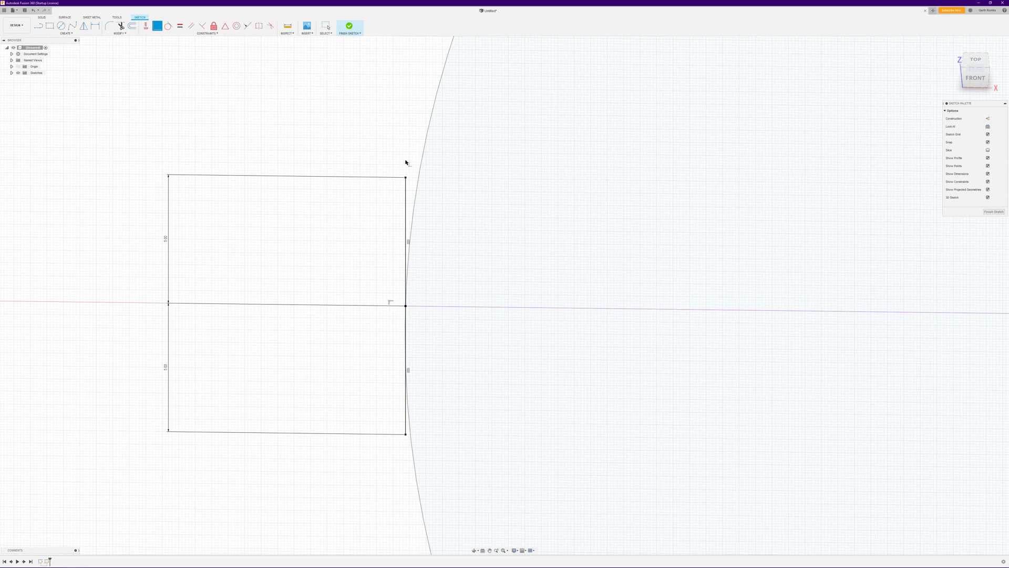
Orbit around to check the constraint, then return to the straight front view
middle_click_drag(399, 169, 401, 152, "shift")
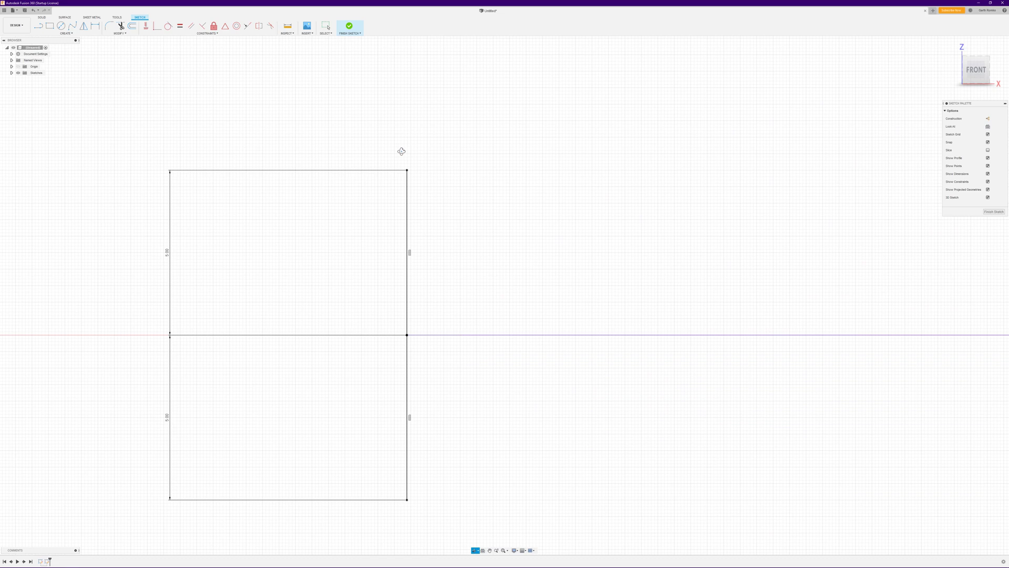
middle_click_drag(401, 152, 402, 155, "shift")
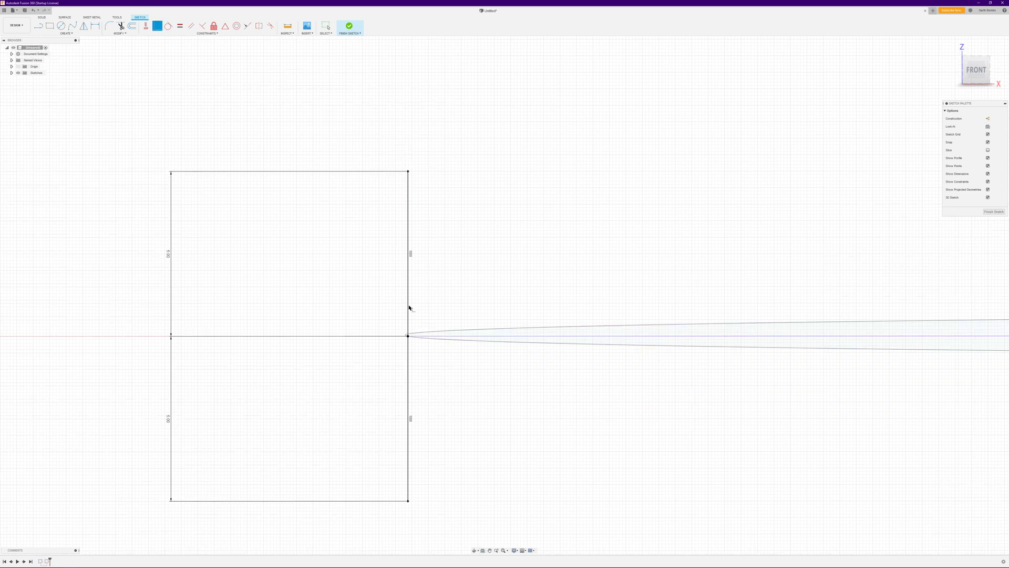
middle_click_drag(490, 224, 491, 220, "shift")
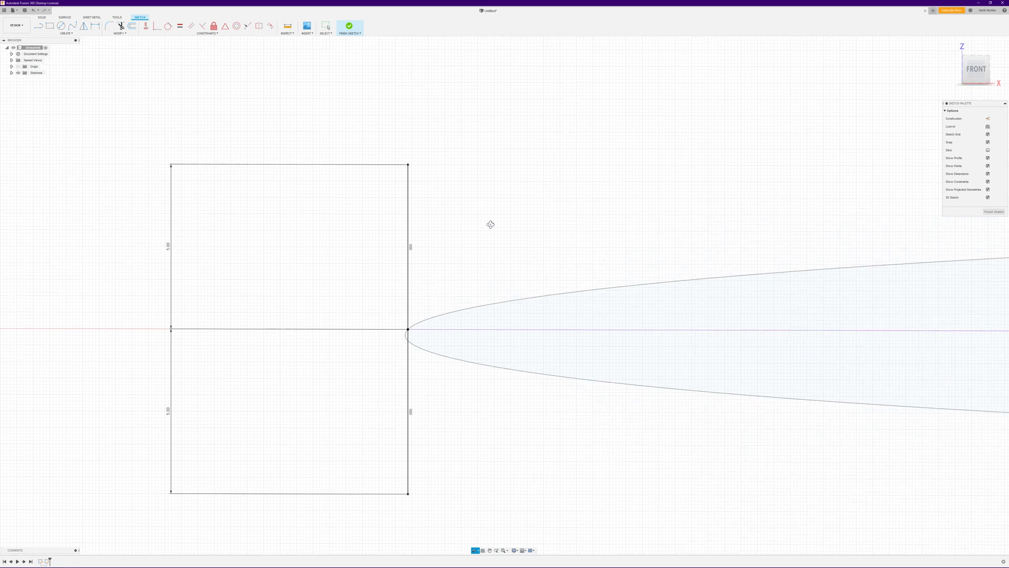
left_click(977, 73)
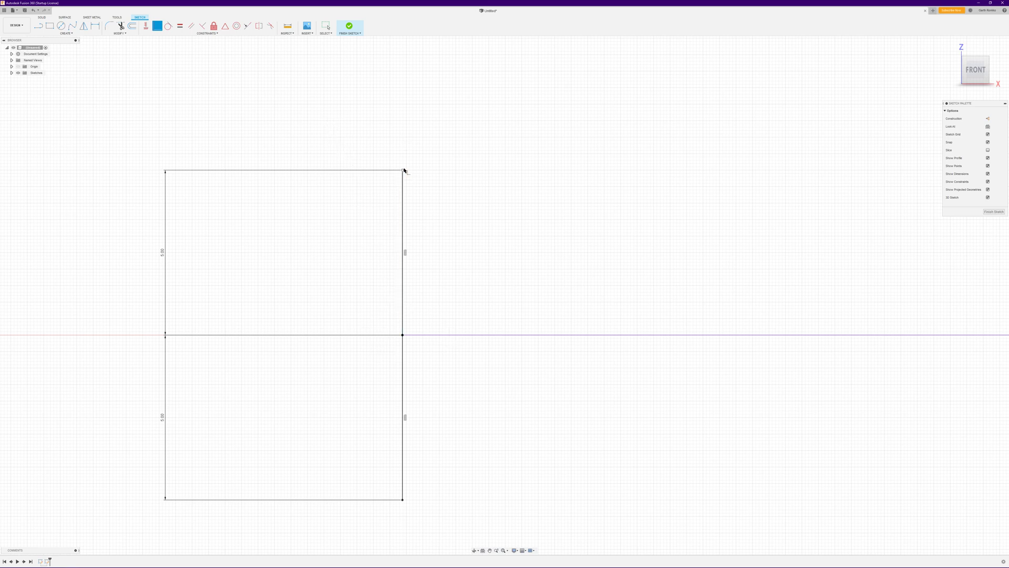
Finish the profile sketch and frame the ellipse and profile line for surface modelling
left_click(403, 196)
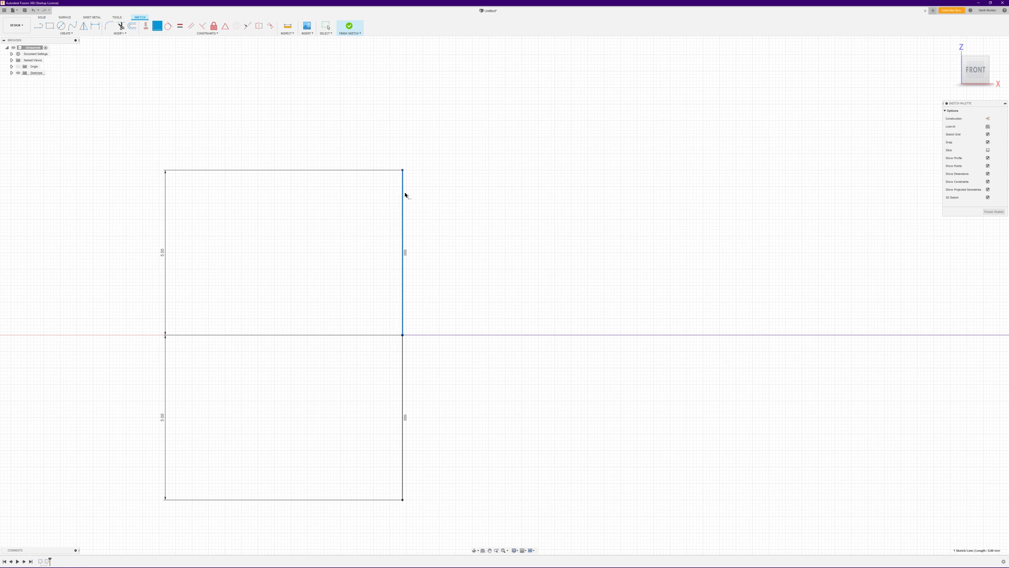
left_click(994, 211)
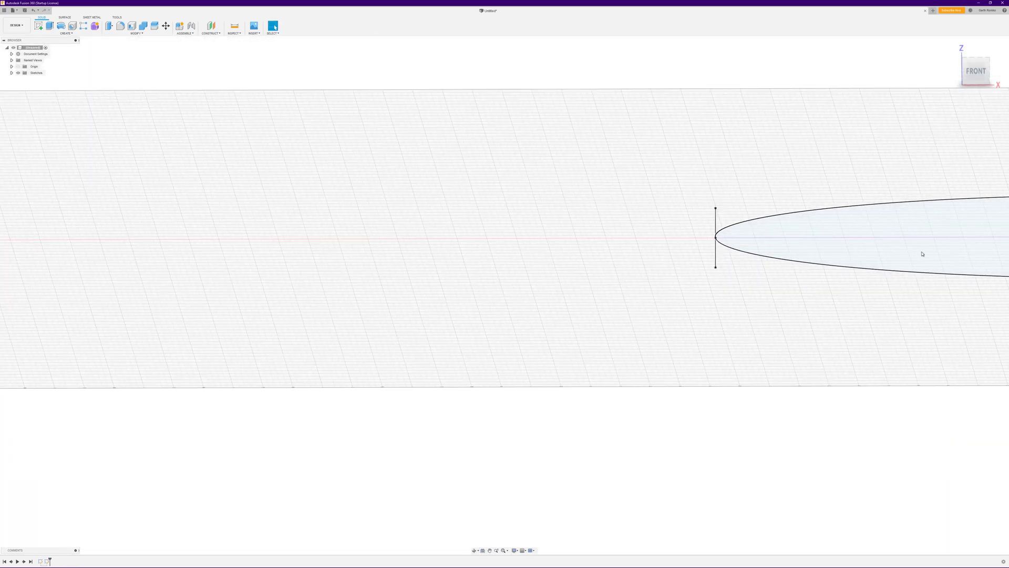
middle_click_drag(921, 254, 392, 359)
scroll(338, 366, "down", 3)
scroll(338, 361, "up", 2)
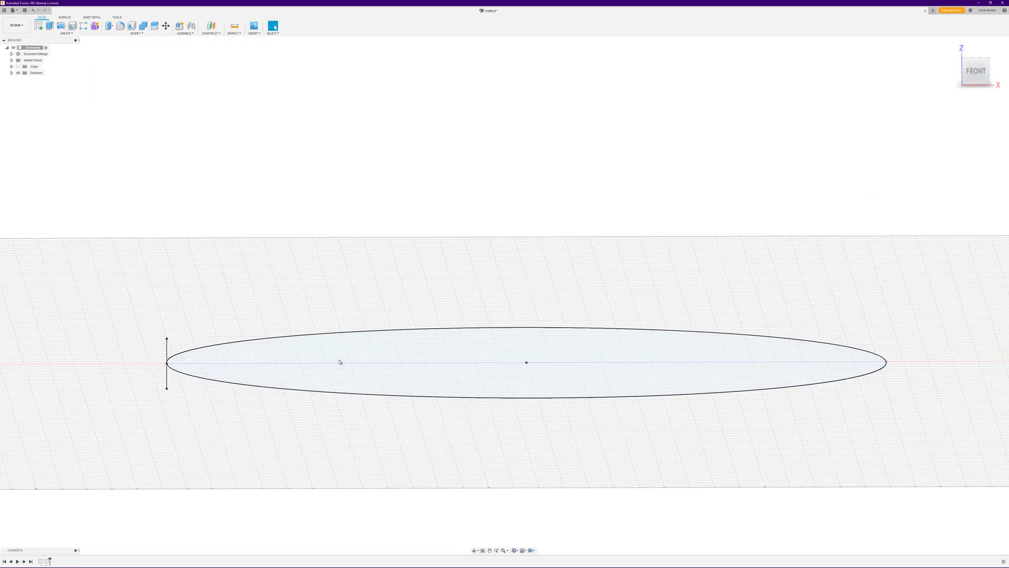
middle_click_drag(338, 314, 338, 313, "shift")
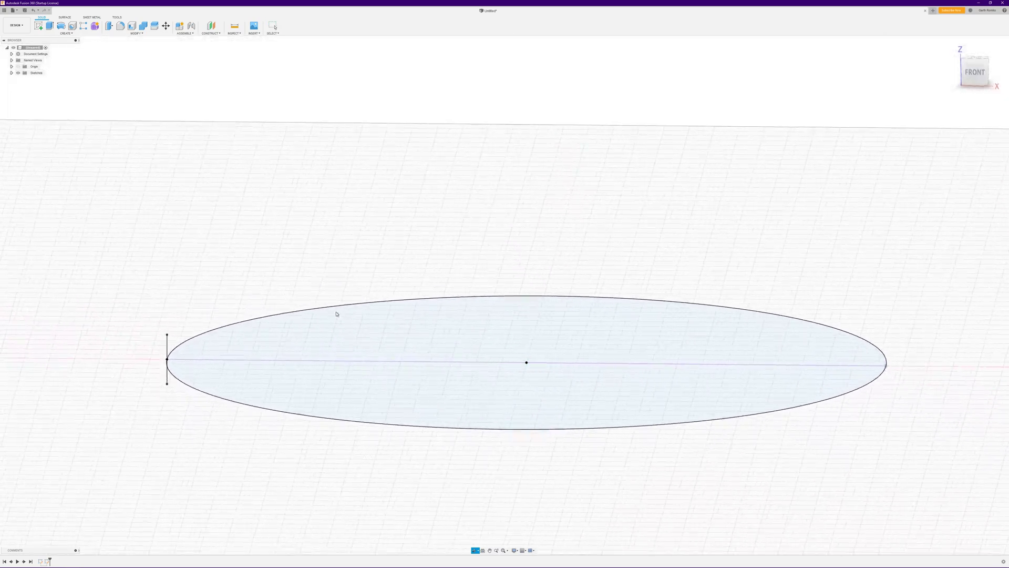
left_click(65, 17)
Set up a surface sweep with the short vertical line as profile and the ellipse as path
left_click(61, 33)
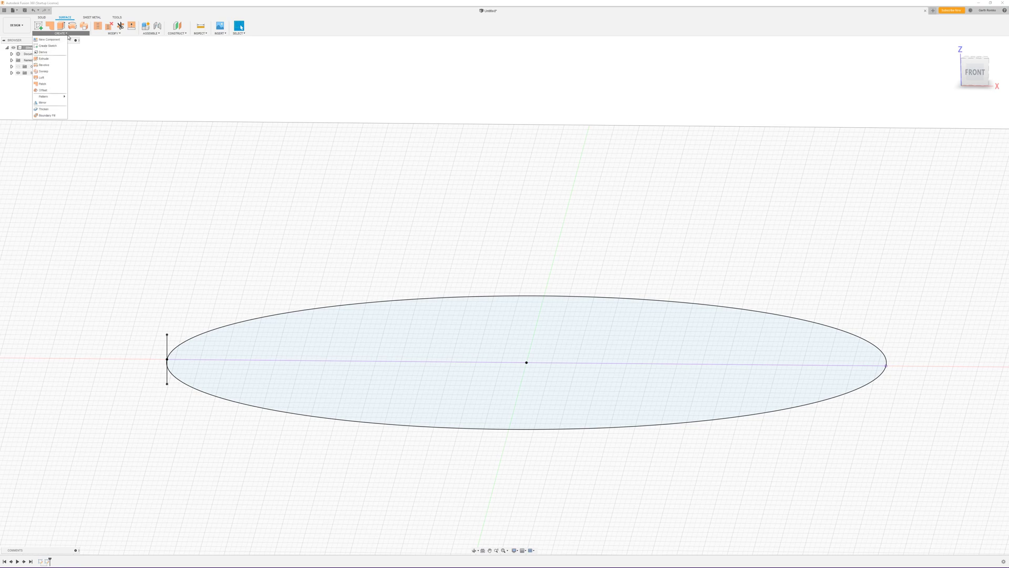
left_click(52, 71)
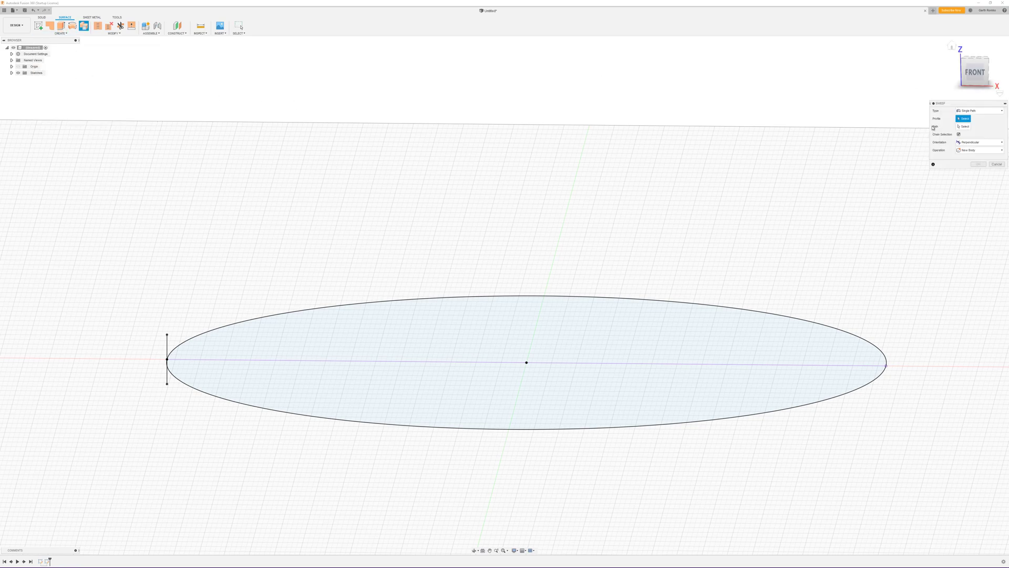
left_click(166, 348)
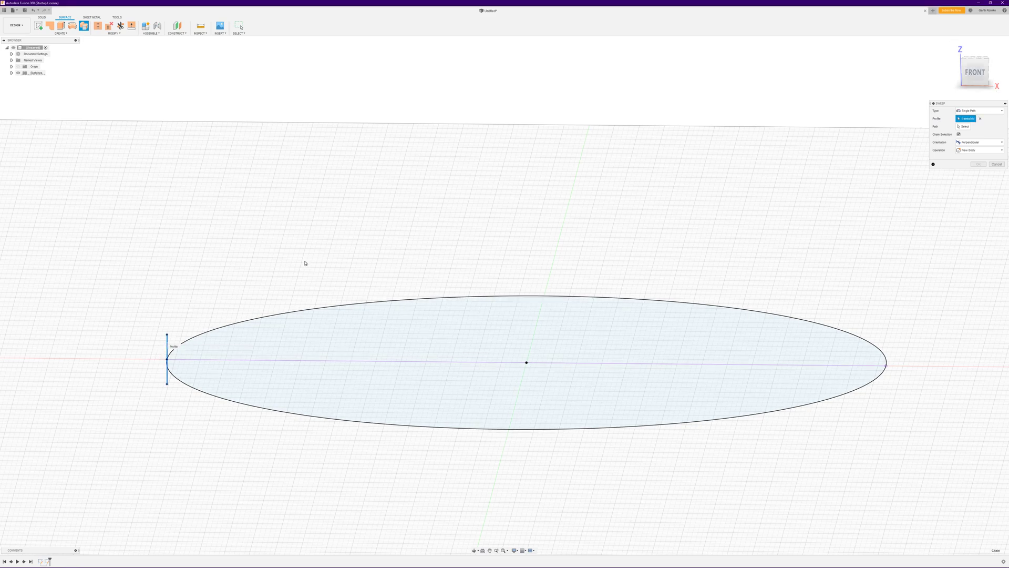
left_click(968, 127)
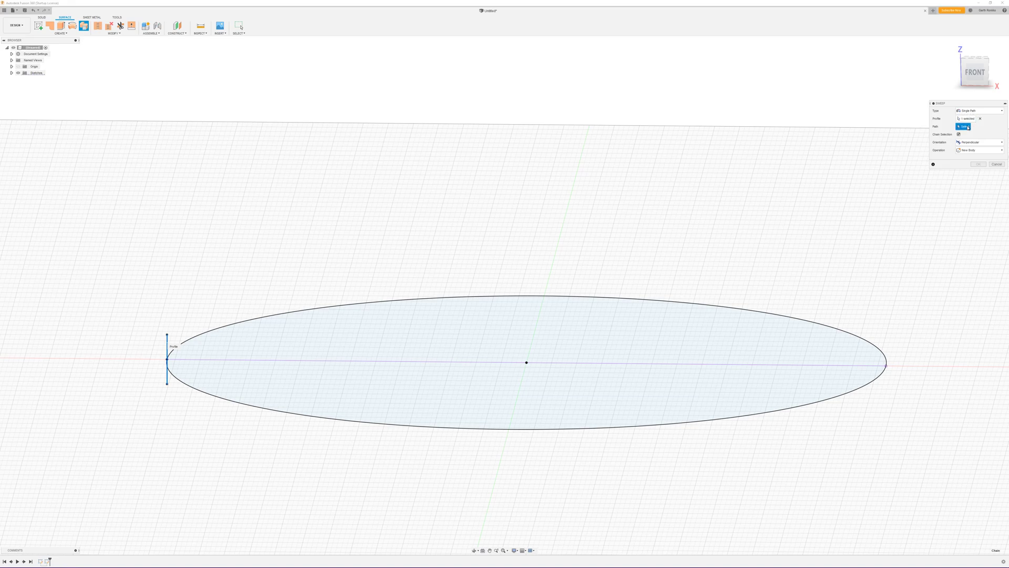
left_click(295, 313)
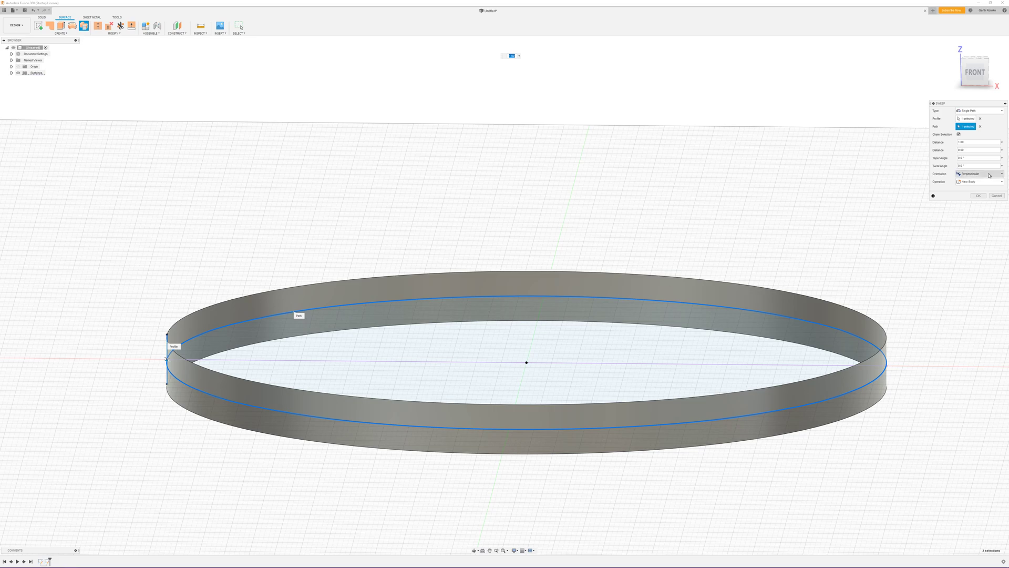
left_click(969, 166)
Give the sweep a 360*30 degree twist angle and commit the twisted surface
type("360°*10")
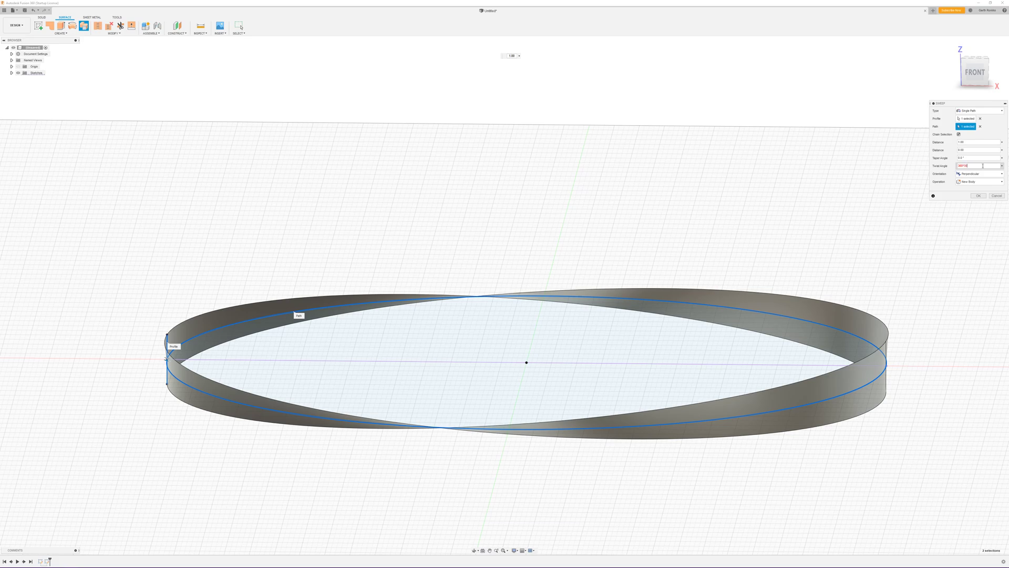
key("Return")
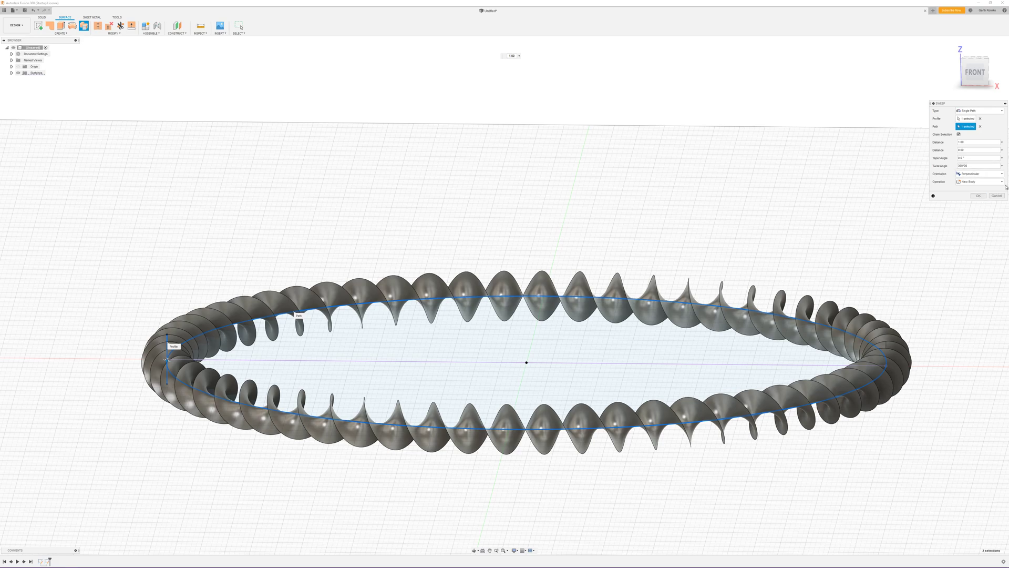
left_click(979, 197)
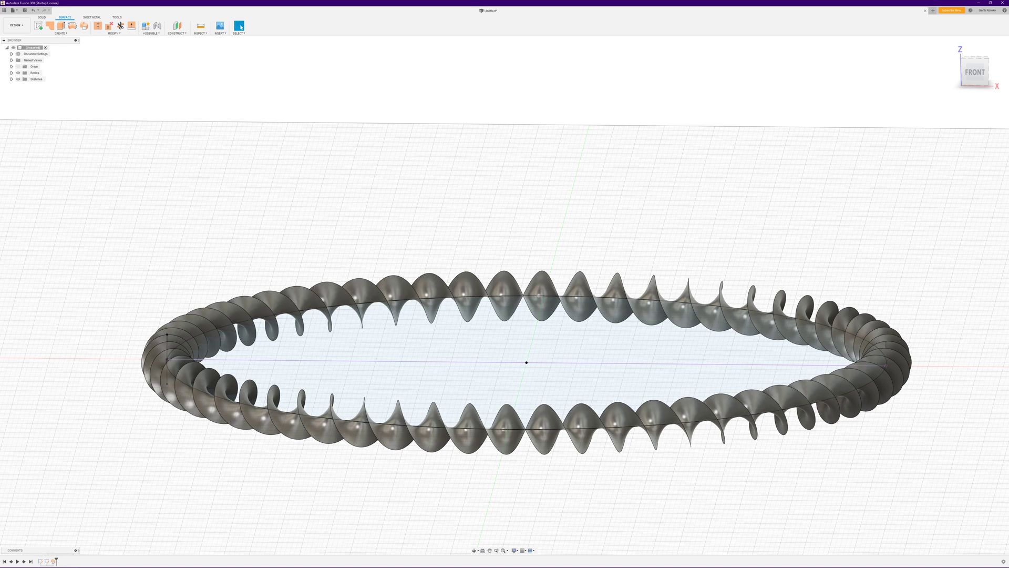
left_click(42, 17)
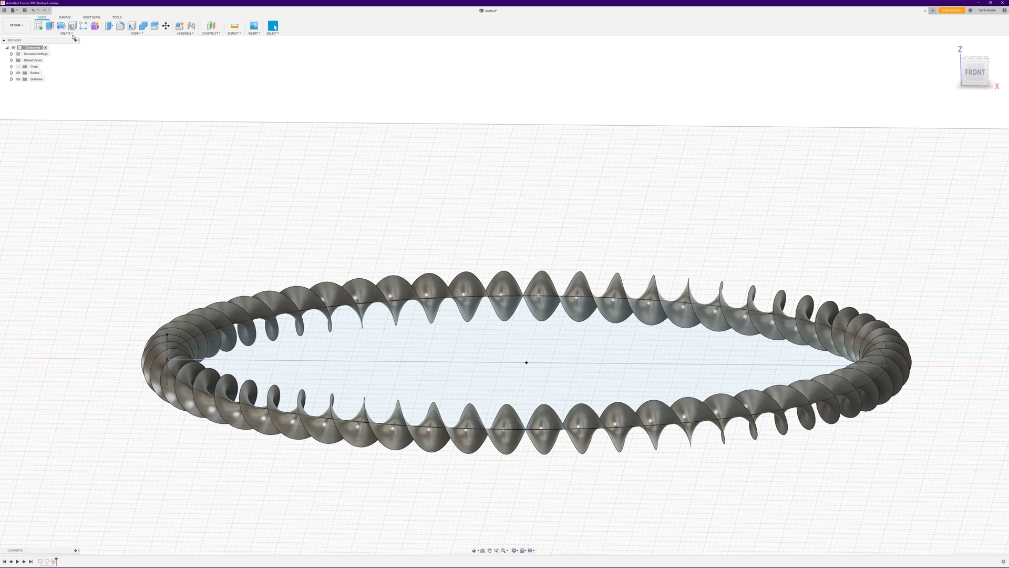
Start a new sketch on the origin plane and pick the twisted helix's edges
left_click(39, 25)
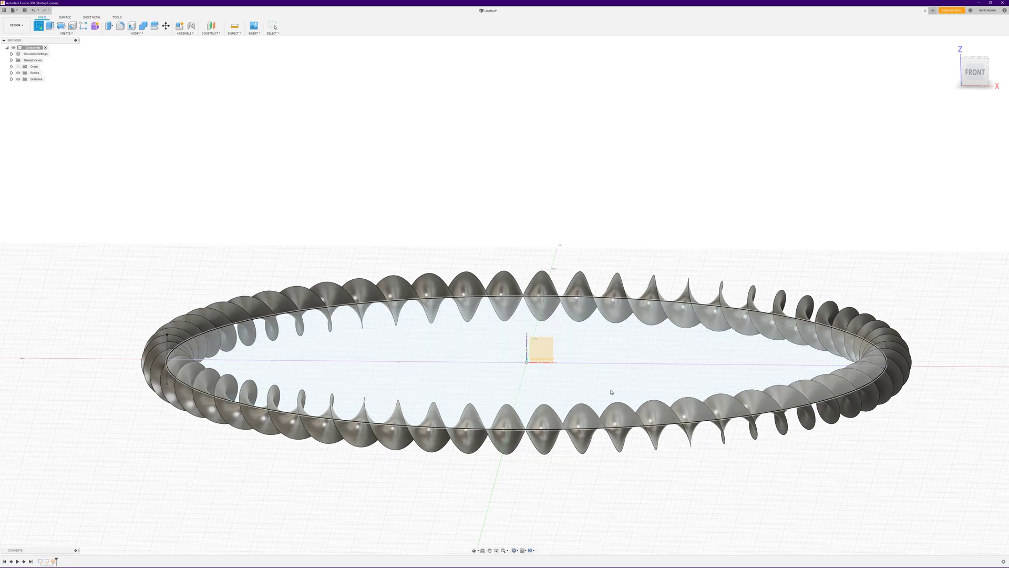
left_click(550, 345)
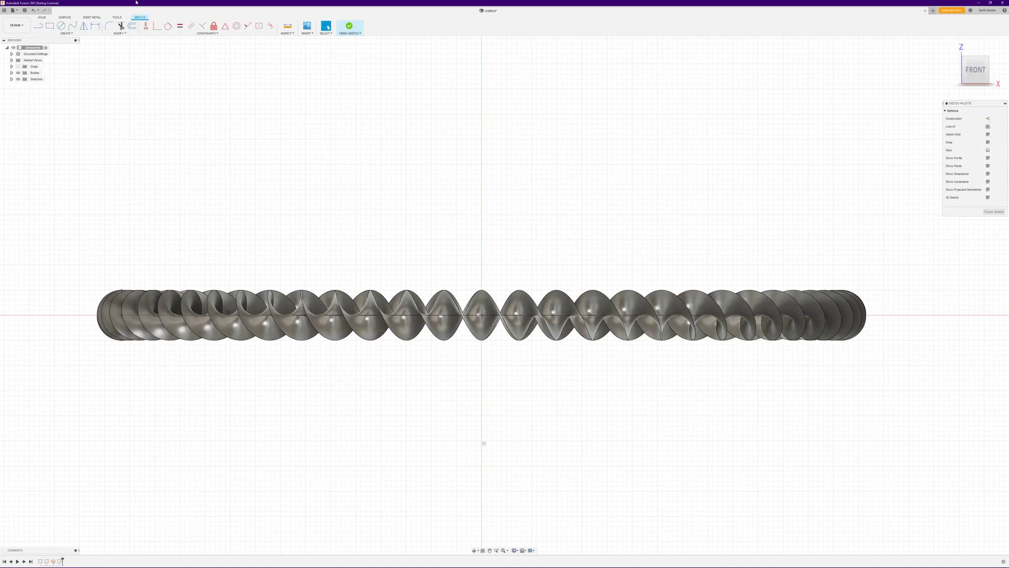
left_click(566, 294)
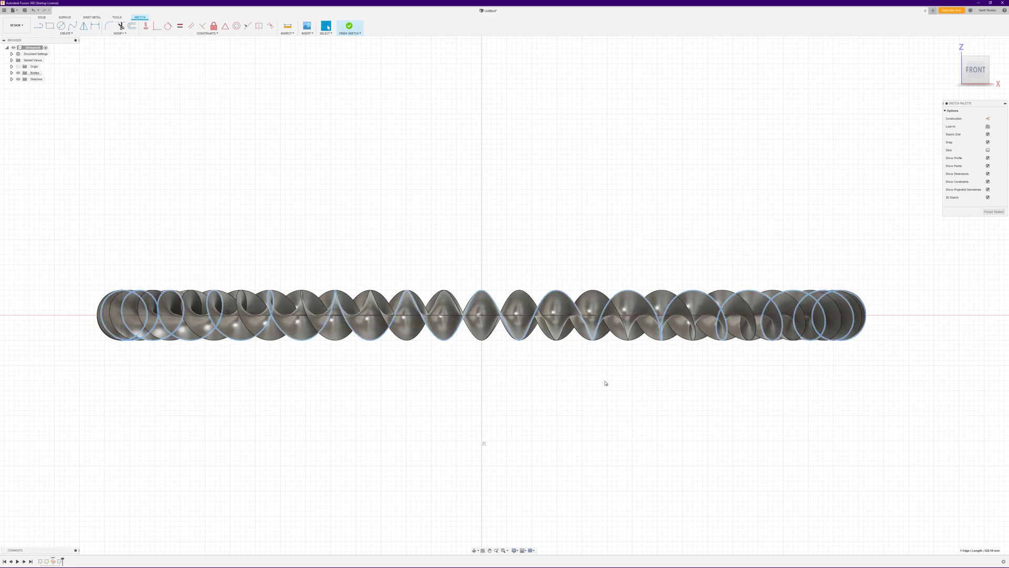
middle_click_drag(674, 244, 673, 227, "shift")
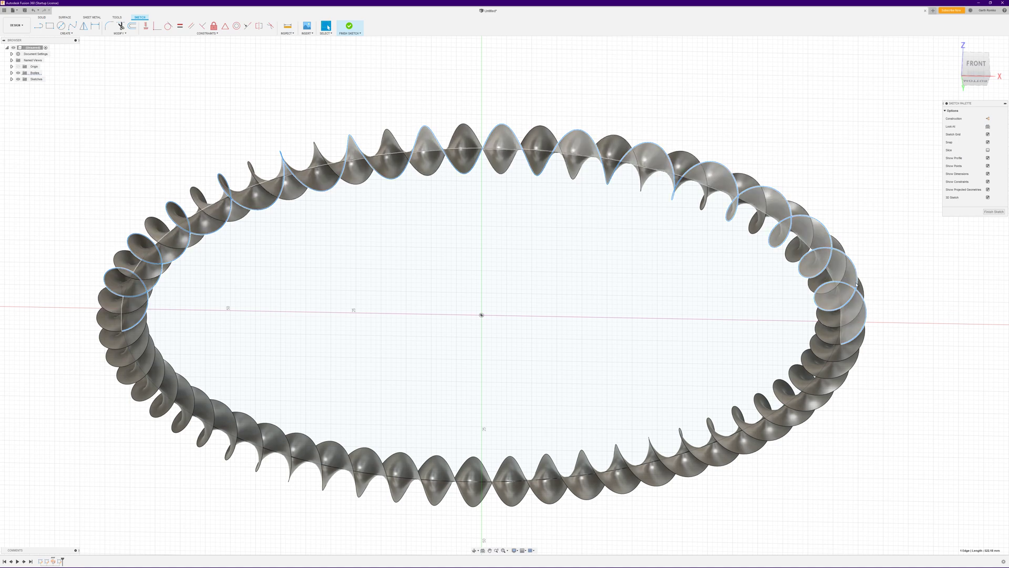
left_click(825, 344, "shift")
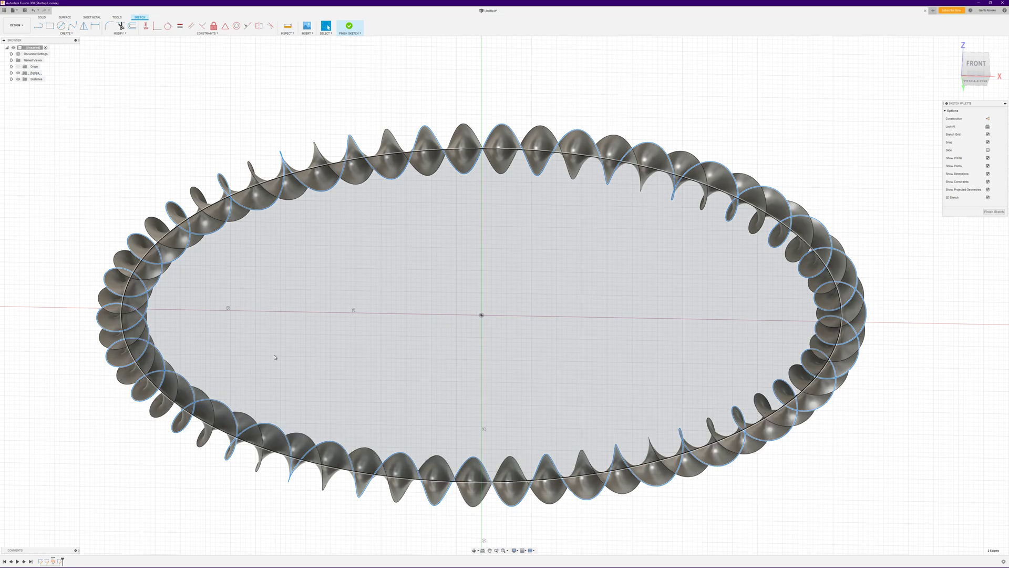
mouse_move(275, 354)
middle_mouse_down("shift")
mouse_move(271, 372)
mouse_move(270, 360)
middle_mouse_up("shift")
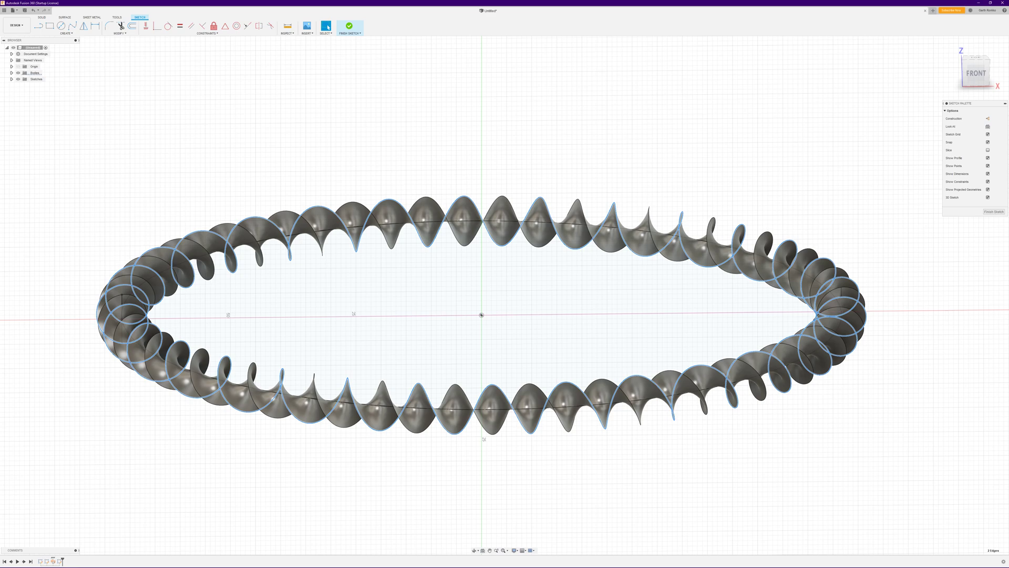
Include the helix body's edges as 3D geometry in the sketch and finish it
left_click(67, 34)
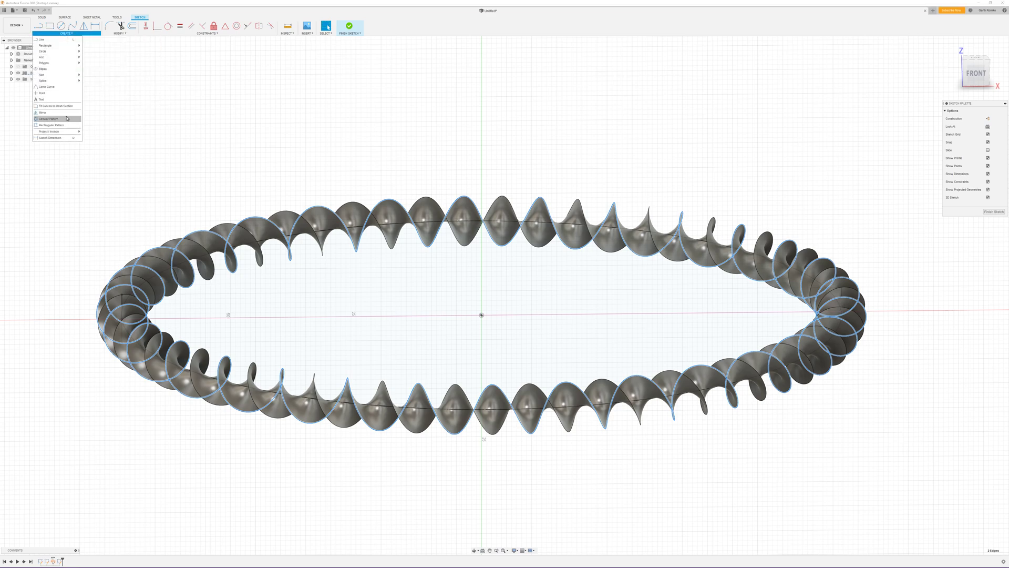
mouse_move(68, 132)
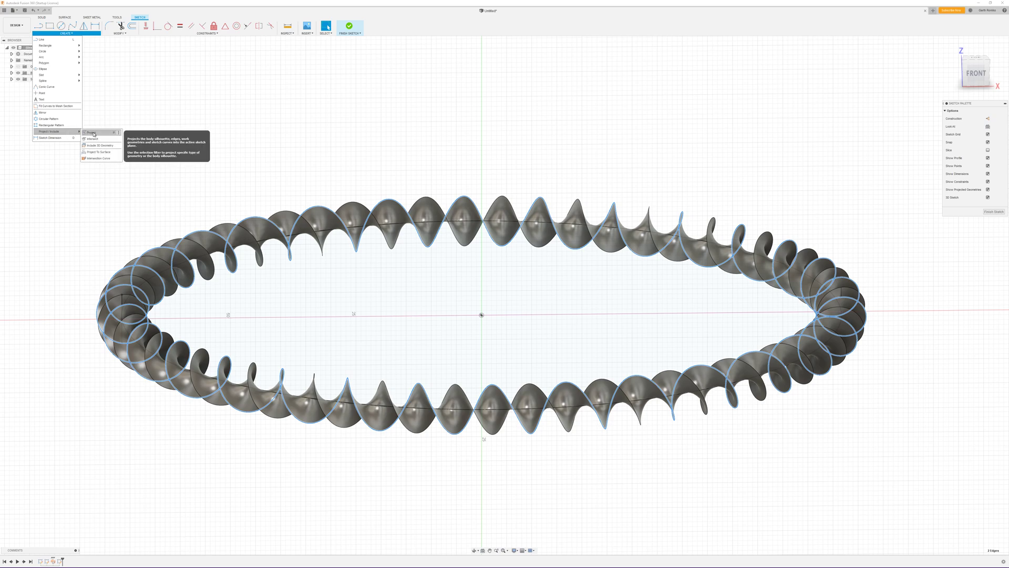
left_click(97, 145)
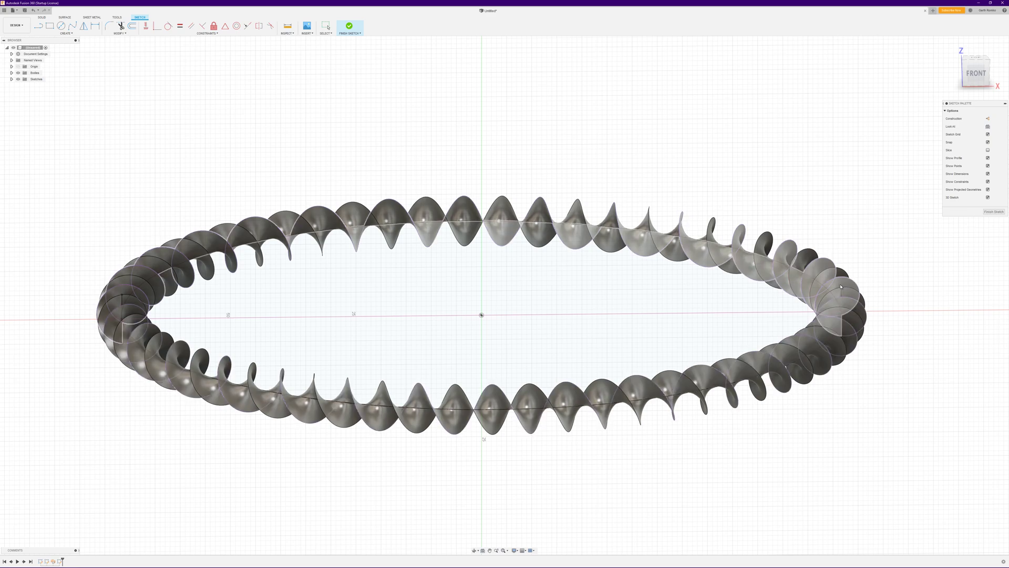
left_click(828, 267)
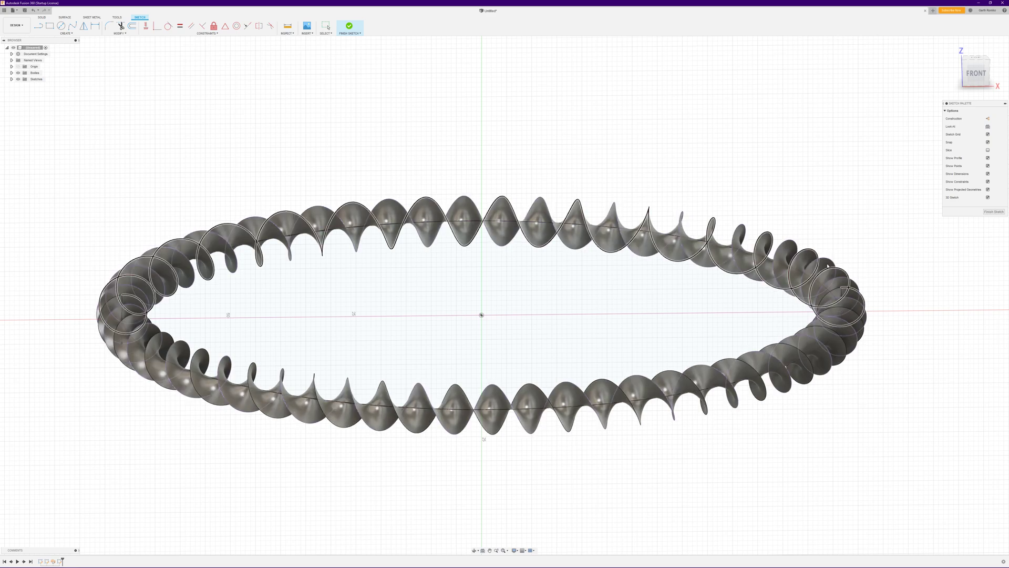
left_click(991, 213)
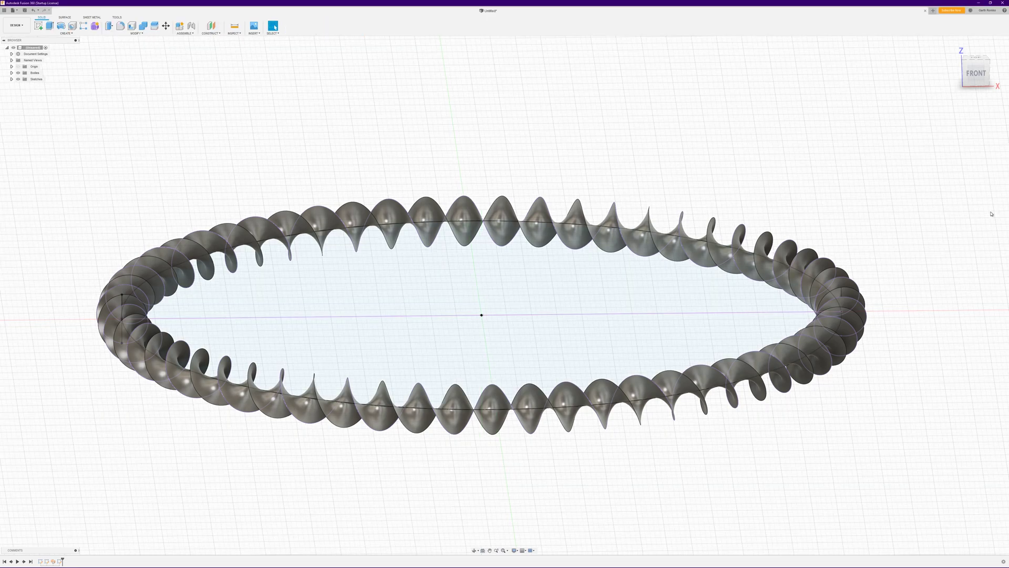
Hide Body1, Sketch1 and Sketch2 in the browser
left_click(11, 72)
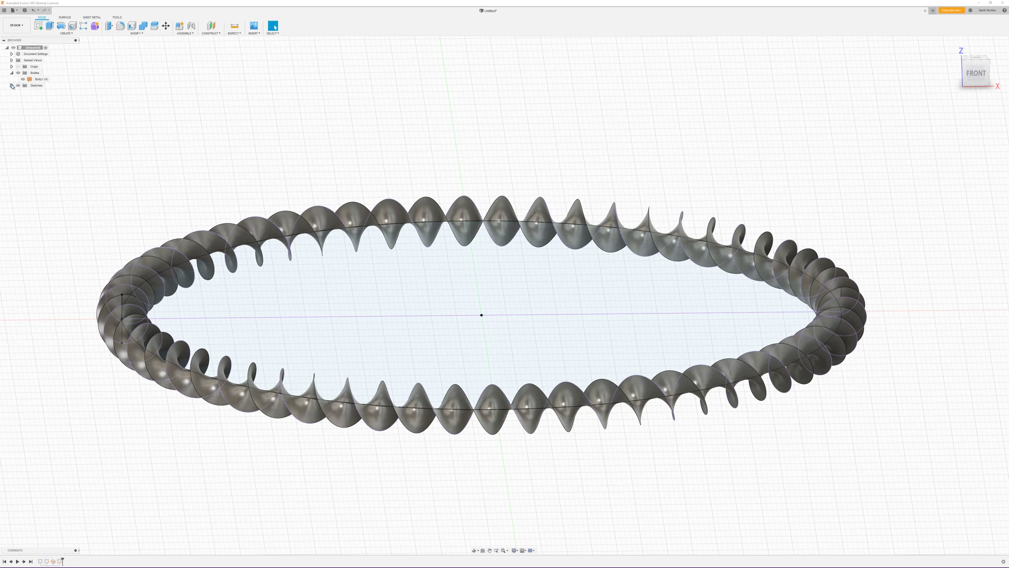
left_click(12, 85)
left_click(22, 79)
left_click(22, 92)
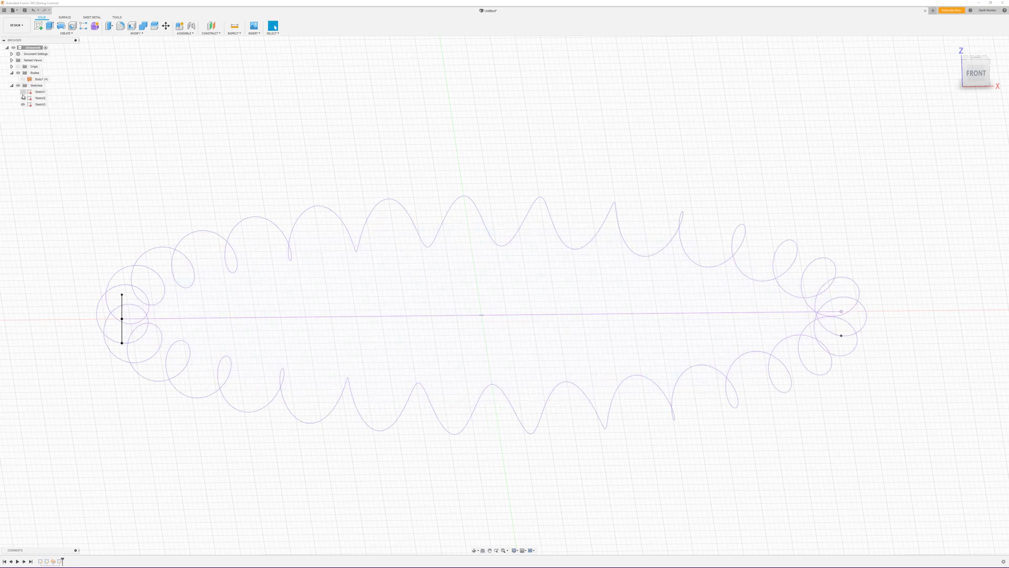
left_click(22, 97)
Create a construction plane along the helix curve
left_click(212, 33)
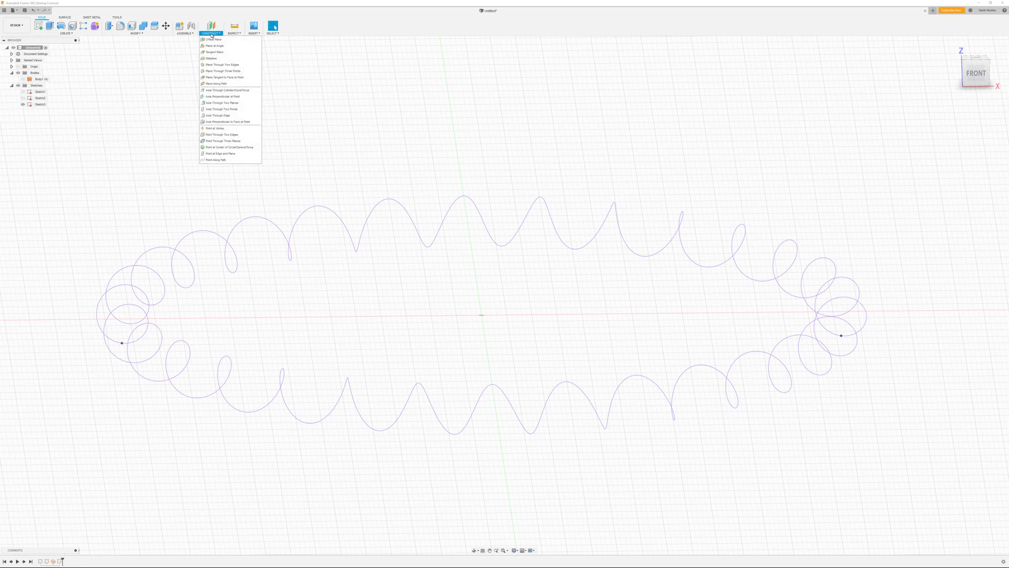
left_click(234, 85)
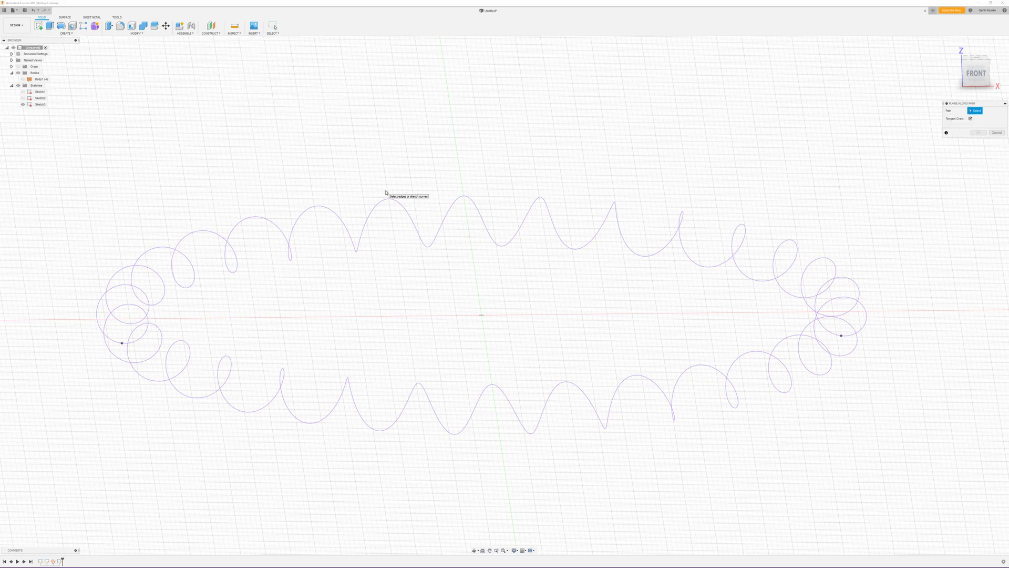
middle_click_drag(820, 315, 829, 323, "shift")
left_click(808, 321)
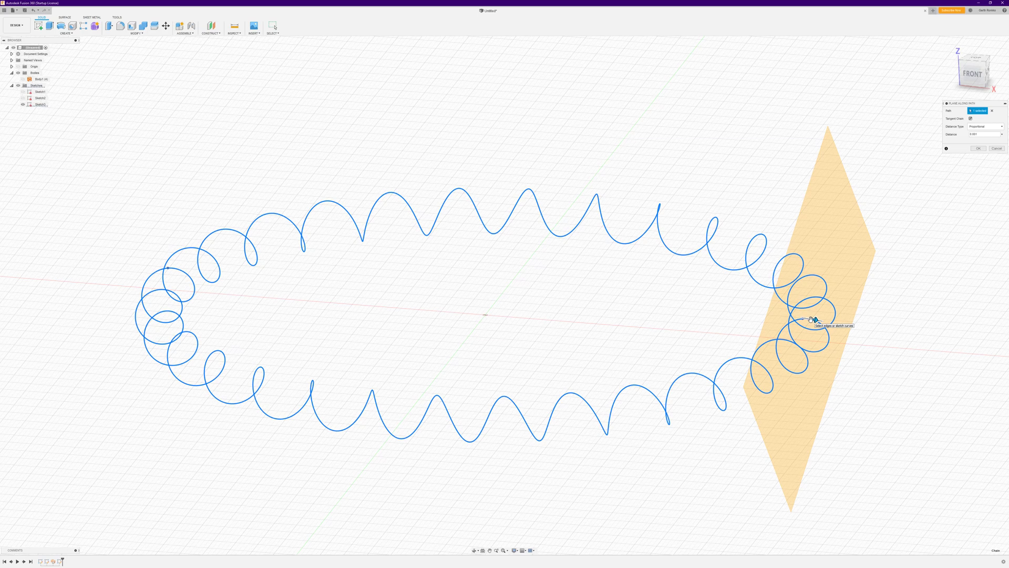
left_click(977, 149)
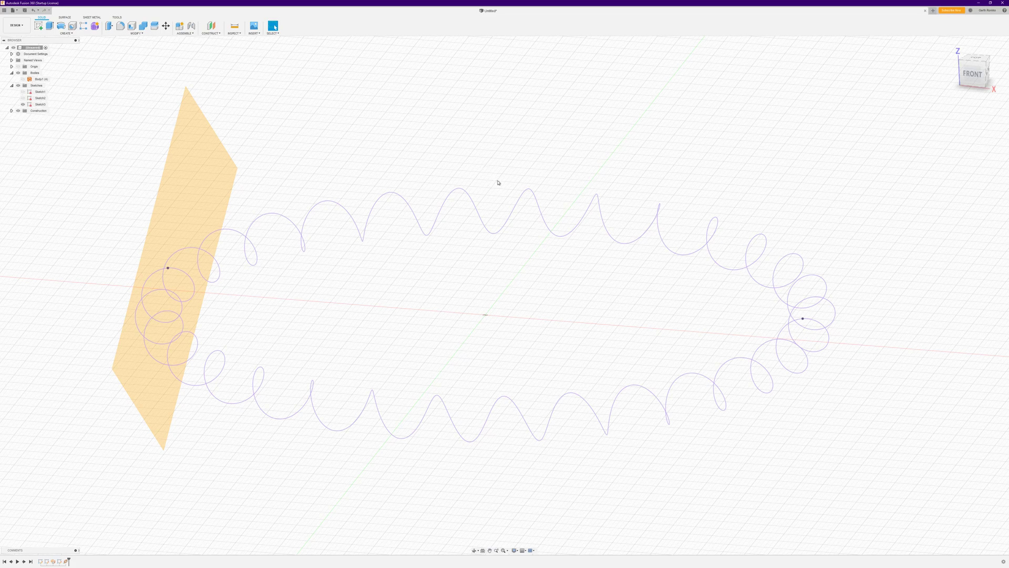
right_click(176, 189)
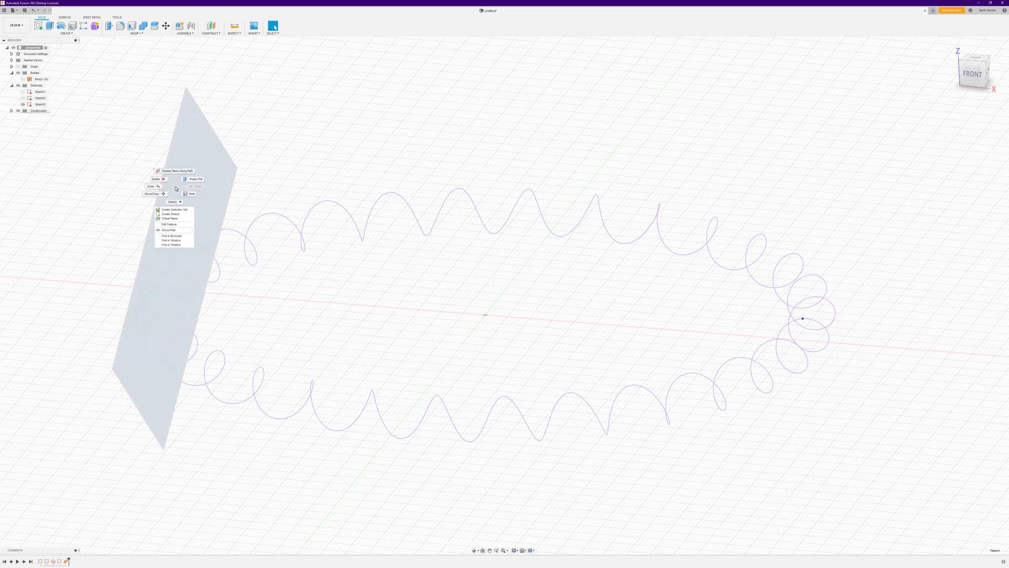
Draw a small circle centred at the construction plane's origin, finish the sketch, and select its profile
left_click(180, 214)
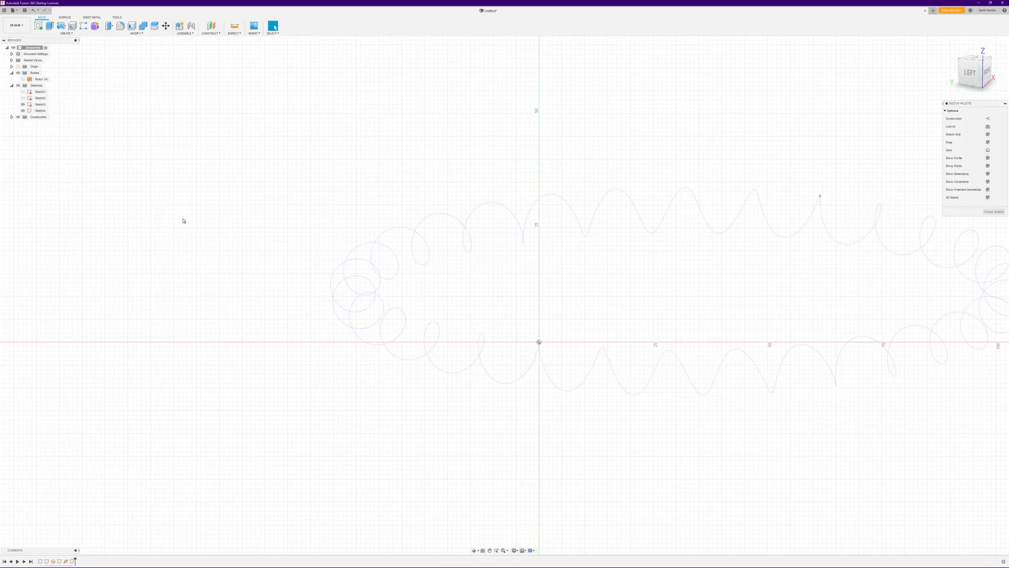
left_click(61, 25)
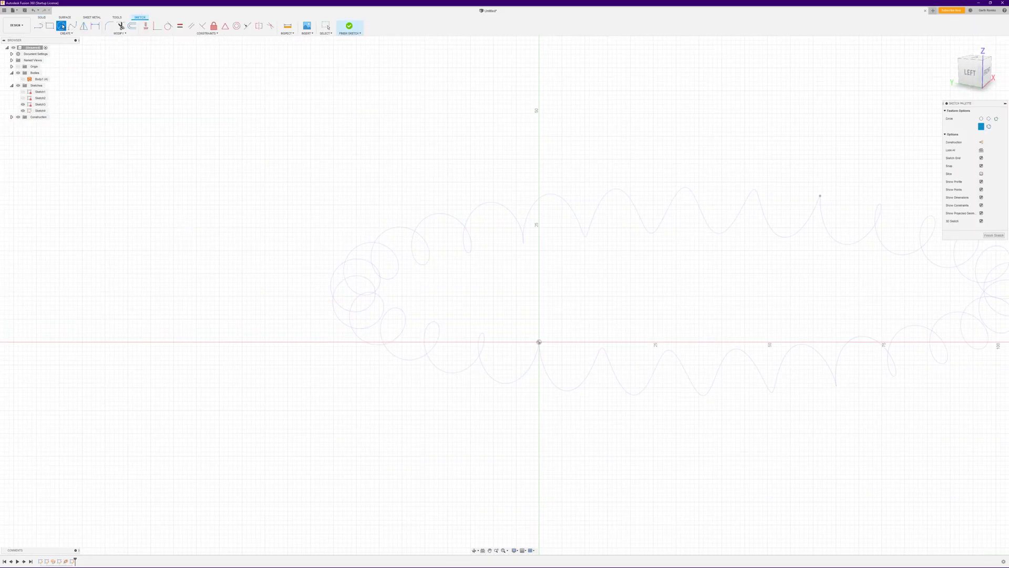
left_click(539, 342)
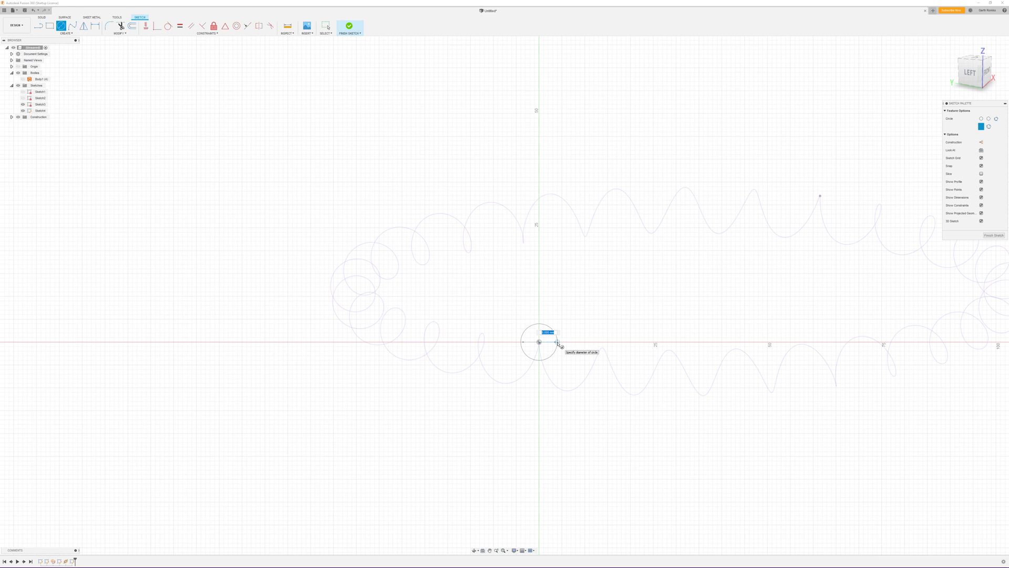
left_click(557, 343)
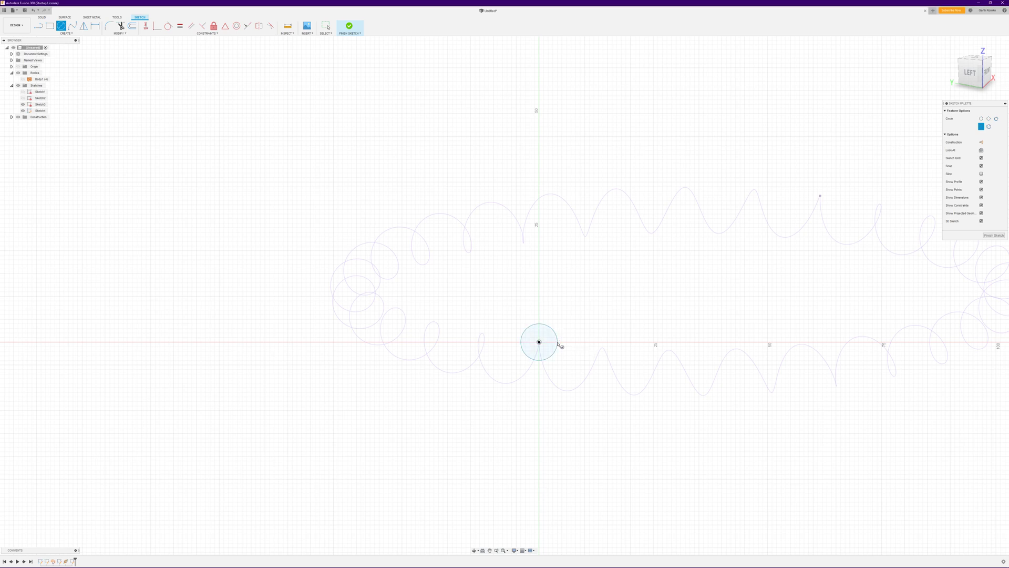
left_click(993, 236)
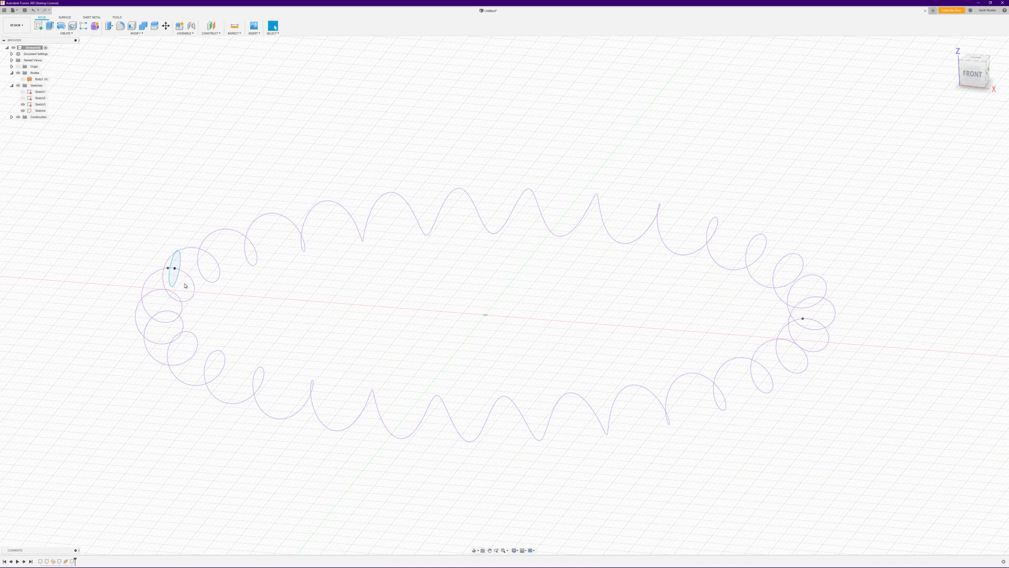
left_click(175, 267)
Sweep the small circle profile along the helix path to create Body2, the coiled tube
left_click(72, 34)
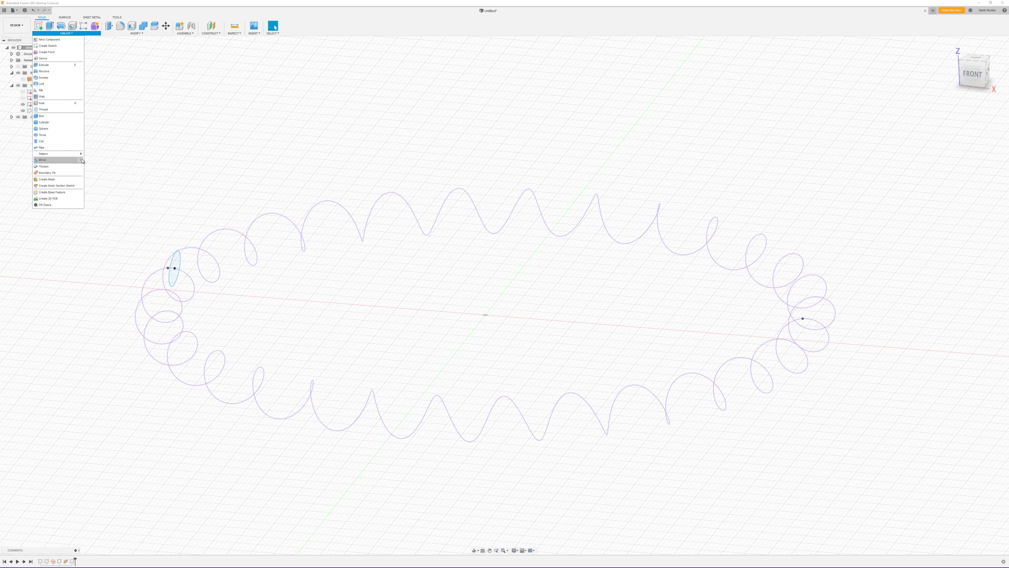
left_click(77, 78)
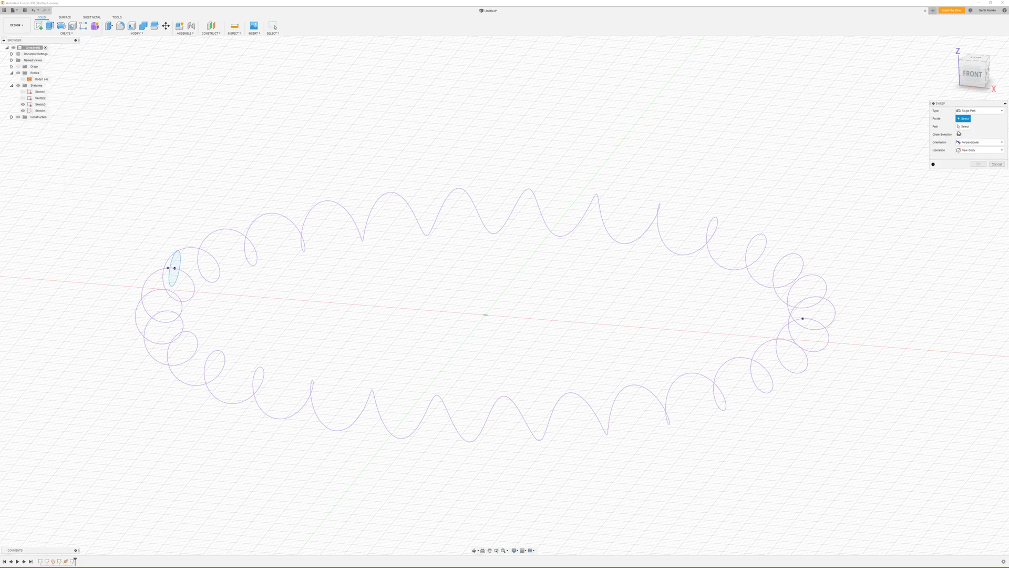
left_click(180, 258)
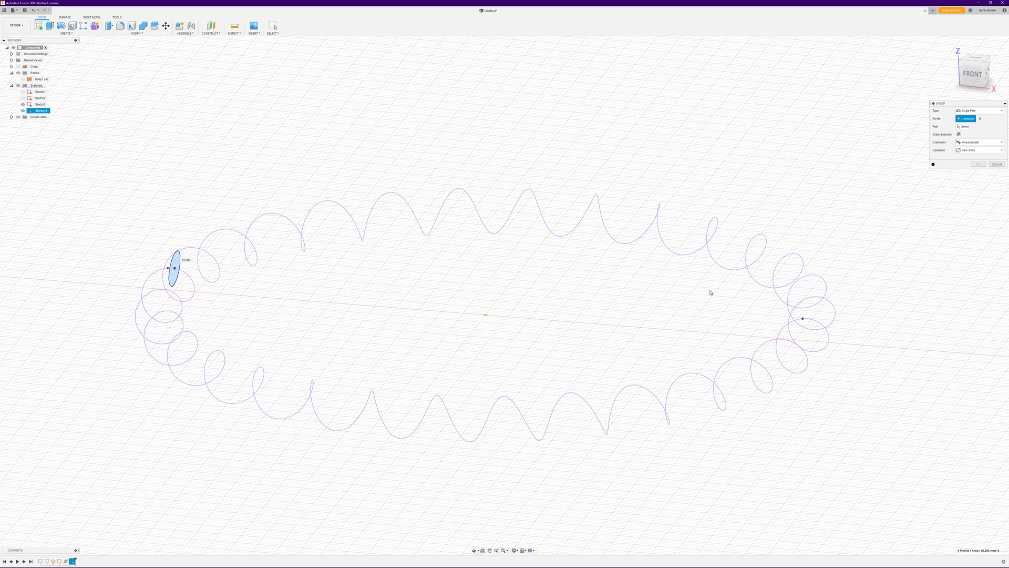
left_click(965, 126)
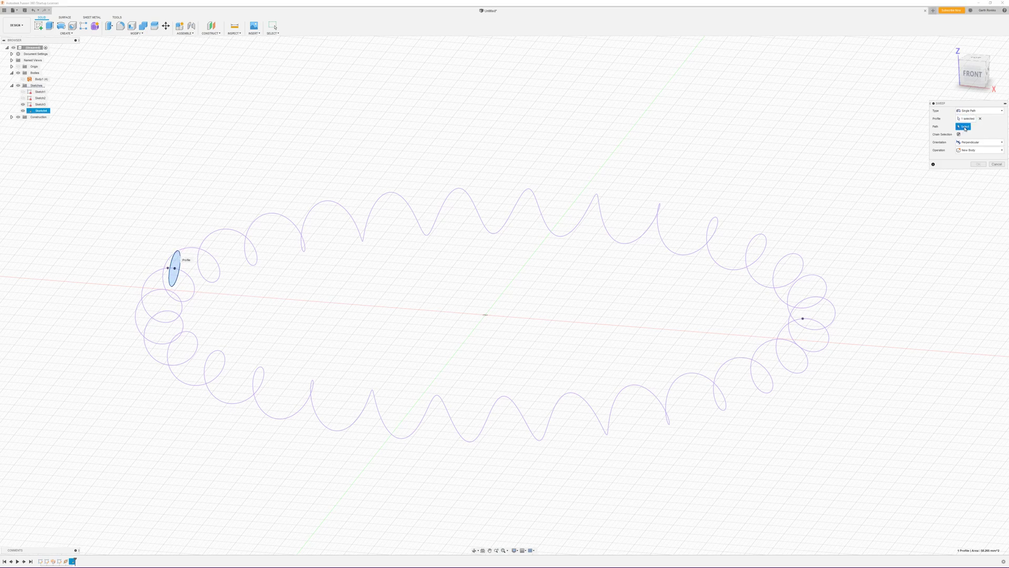
left_click(208, 237)
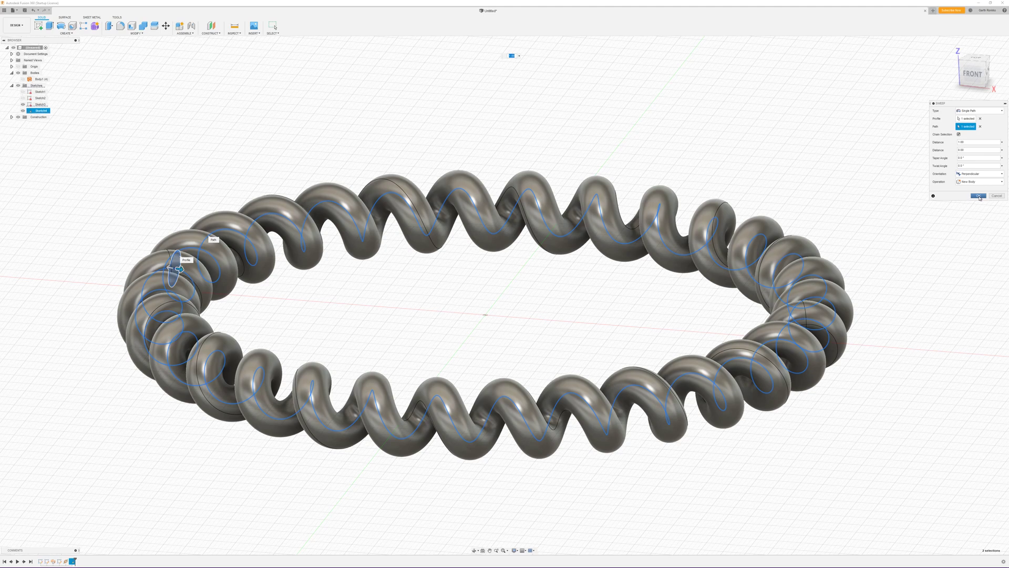
left_click(978, 196)
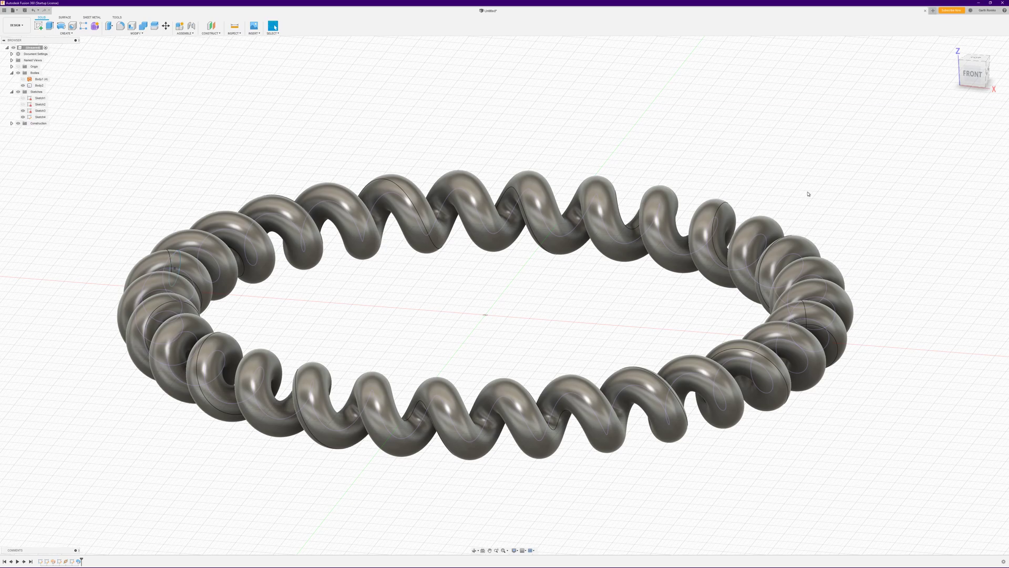
mouse_move(400, 147)
middle_mouse_down("shift")
mouse_move(468, 153)
mouse_move(415, 159)
mouse_move(406, 150)
middle_mouse_up("shift")
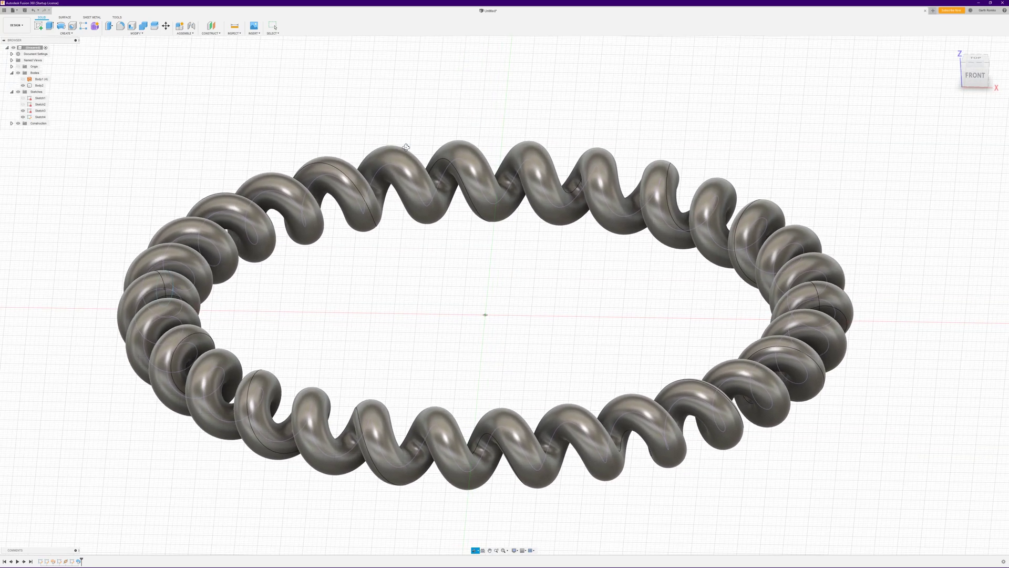
left_click(406, 149)
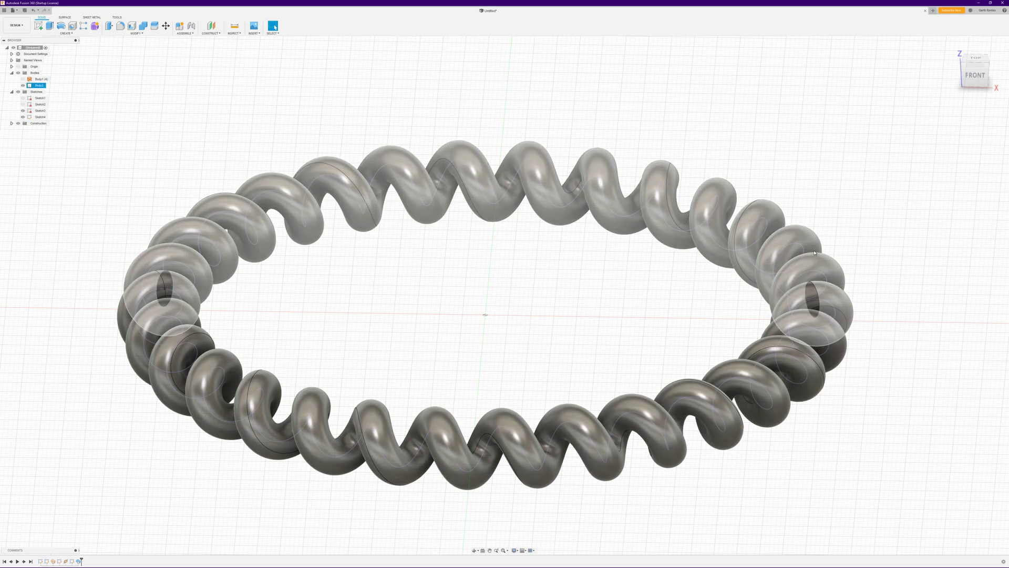